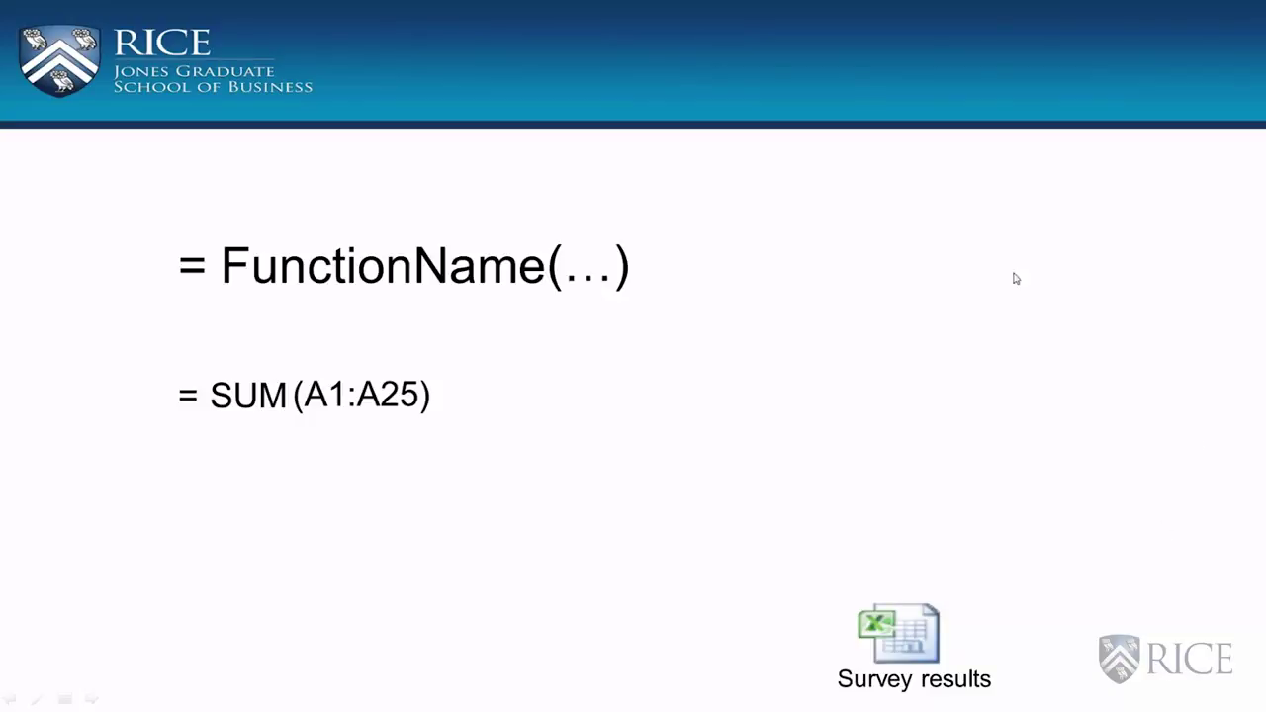
Open the Survey results workbook and go through the Approve, Dissapprove and No Opinion row labels.
{"action": "left_click", "coordinate": [900, 625]}
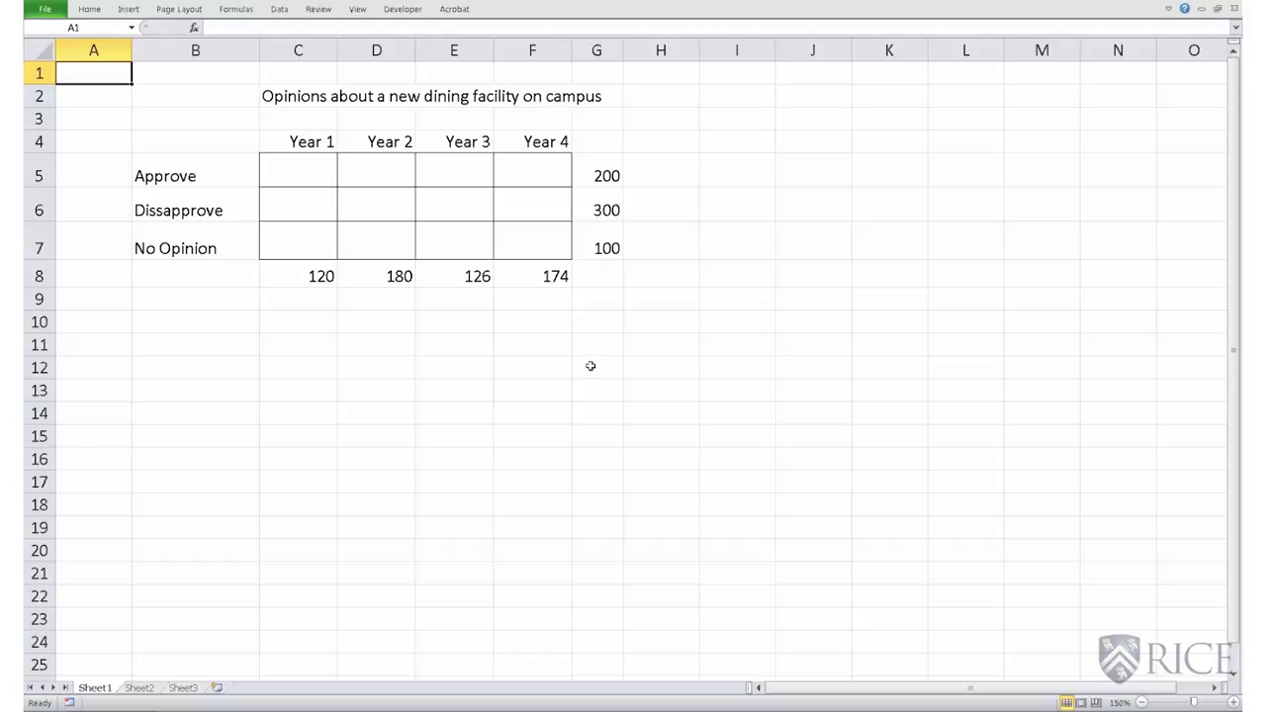
{"action": "left_click", "coordinate": [202, 174]}
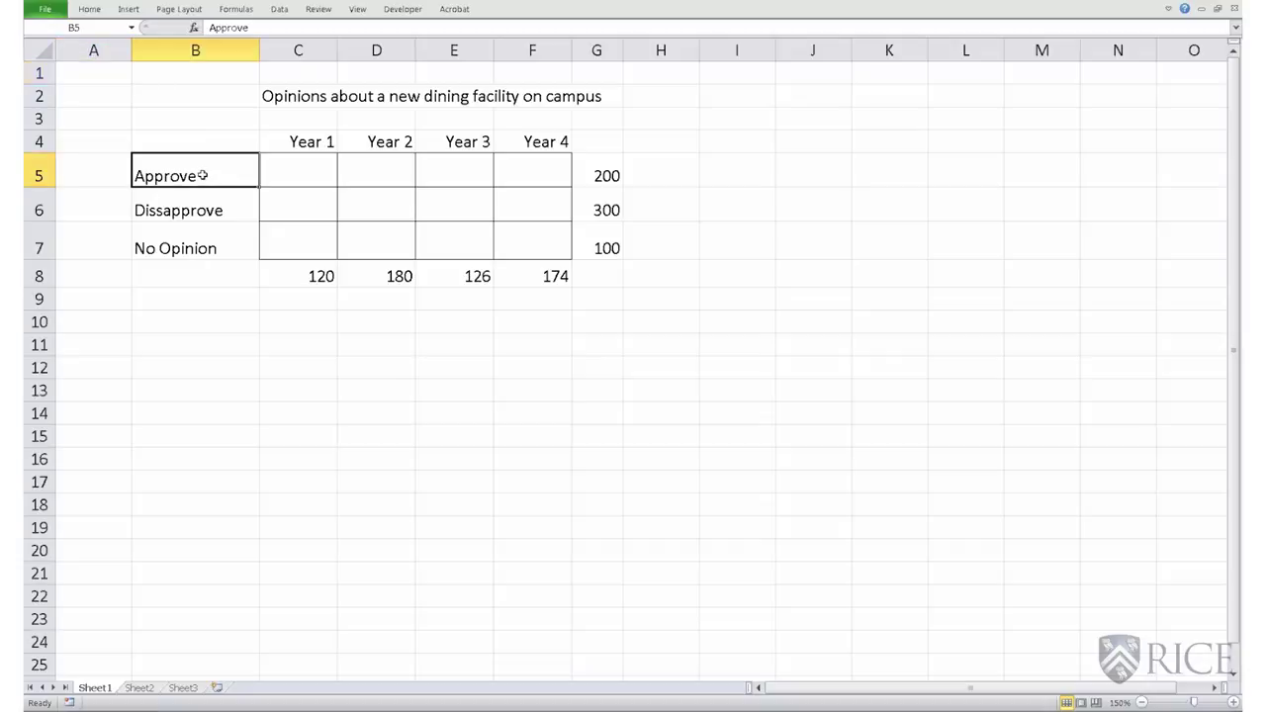
{"action": "left_click", "coordinate": [199, 210]}
{"action": "left_click", "coordinate": [198, 247]}
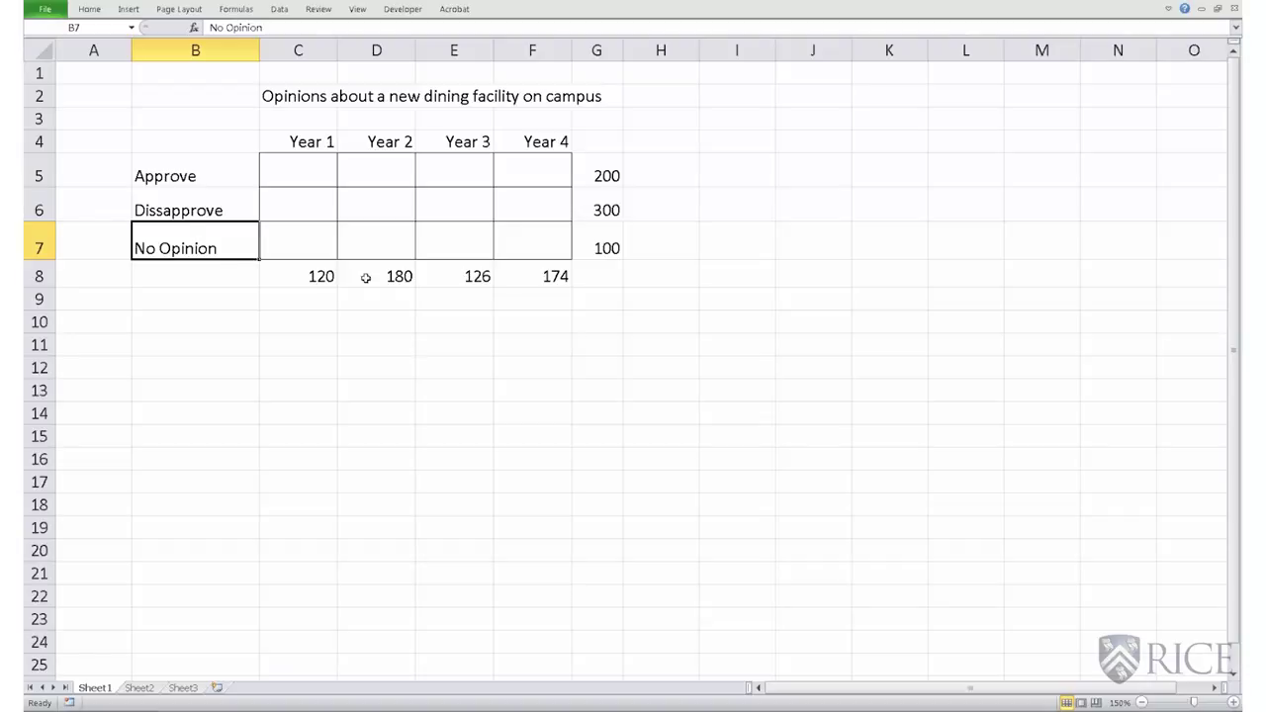
Examine the opinion totals in G5:G7, the blank No Opinion row and the year totals in C8:F8.
{"action": "left_click", "coordinate": [614, 175]}
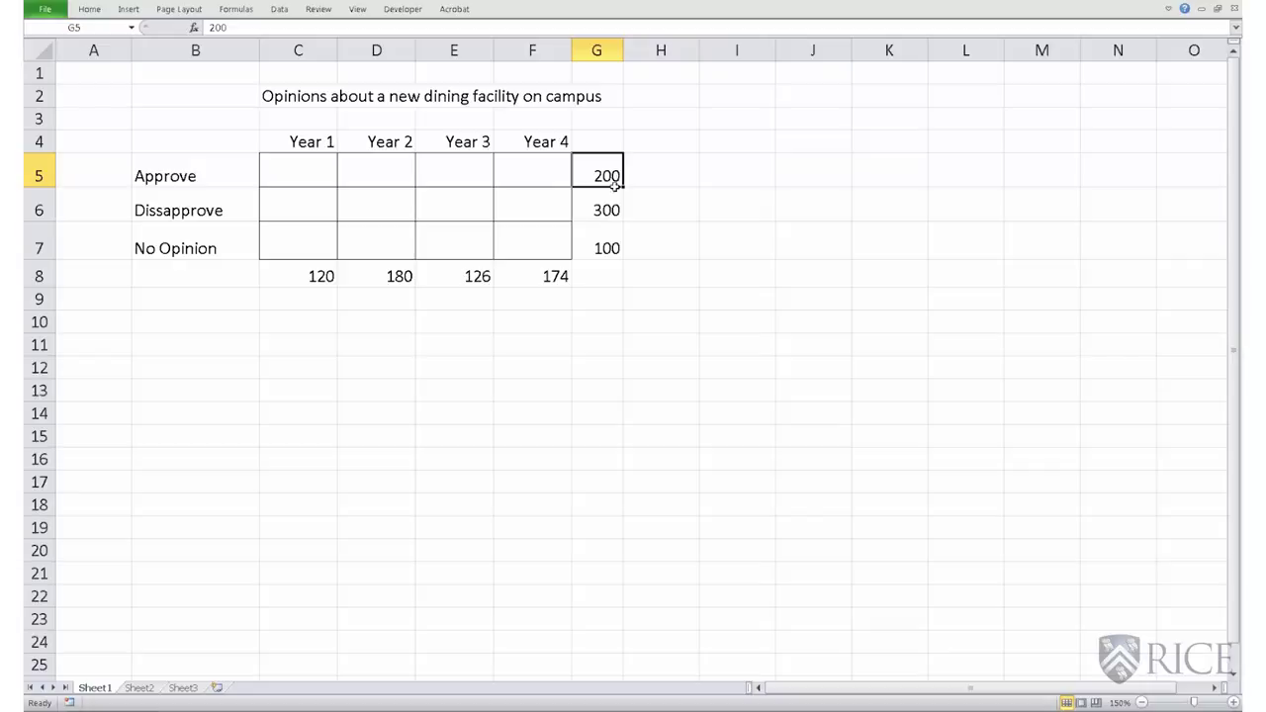
{"action": "left_click", "coordinate": [608, 206]}
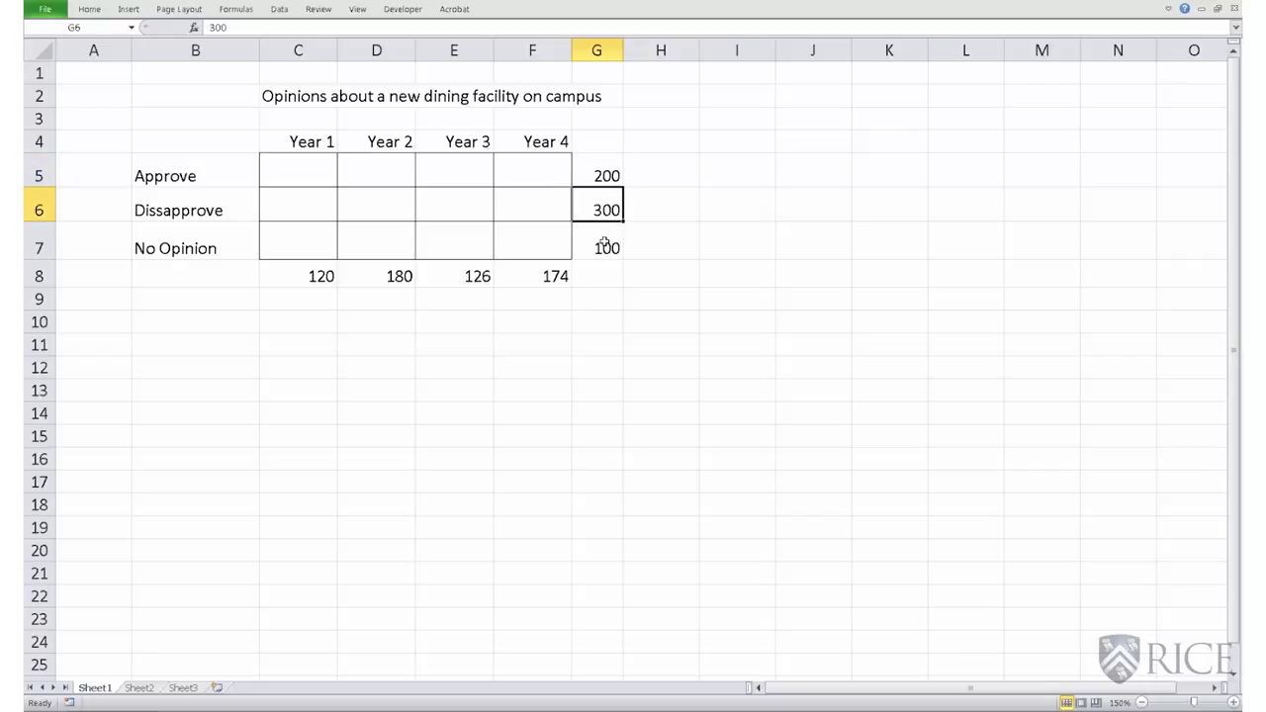
{"action": "left_click", "coordinate": [605, 244]}
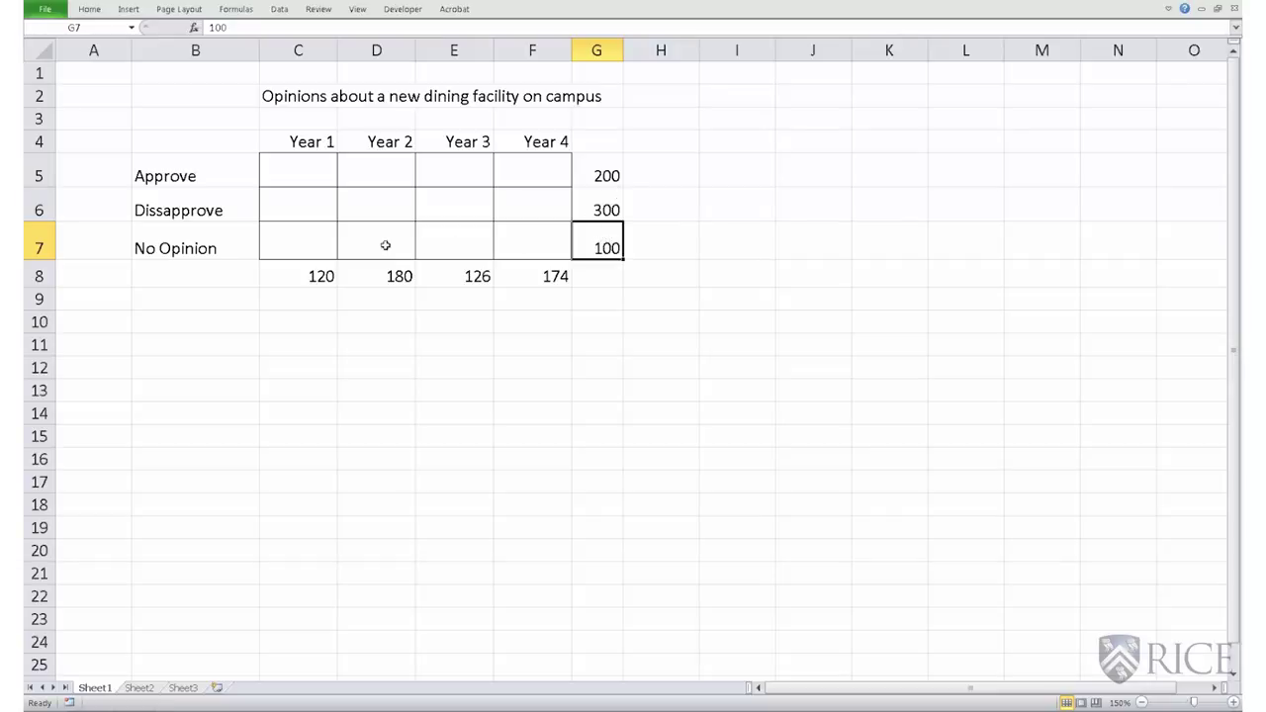
{"action": "left_click_drag", "start_coordinate": [321, 250], "coordinate": [515, 246]}
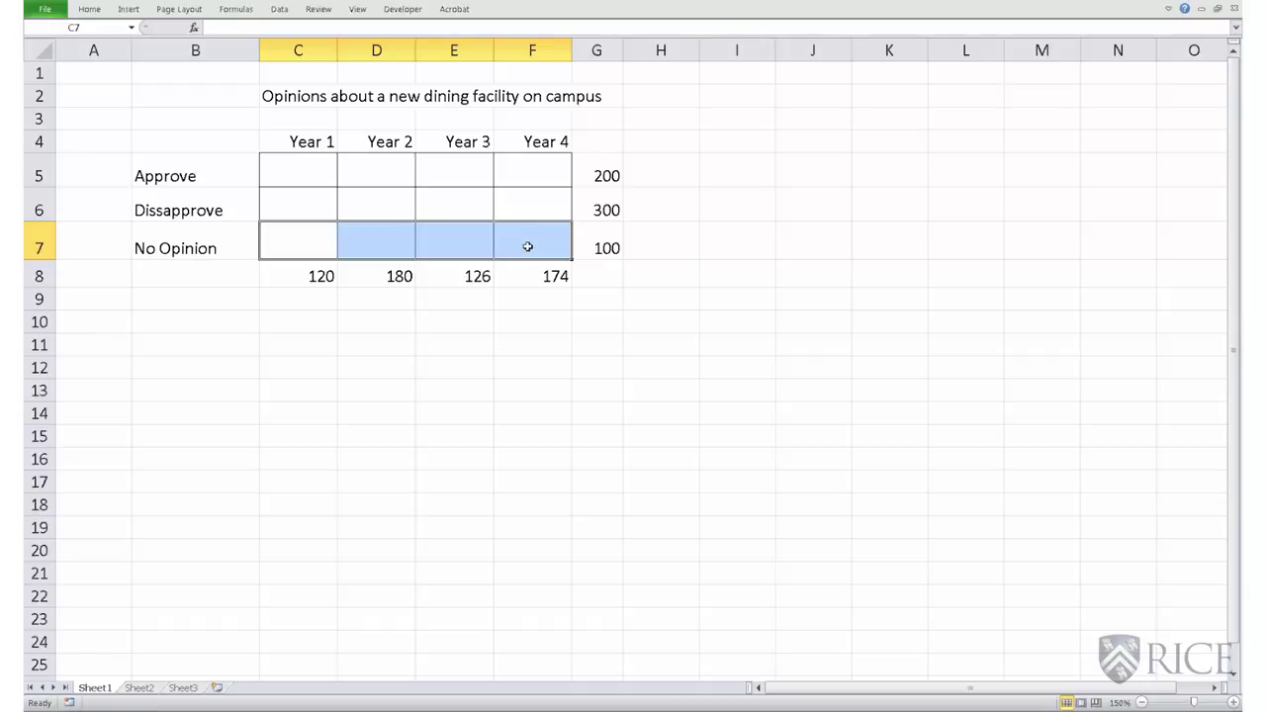
{"action": "left_click", "coordinate": [322, 277]}
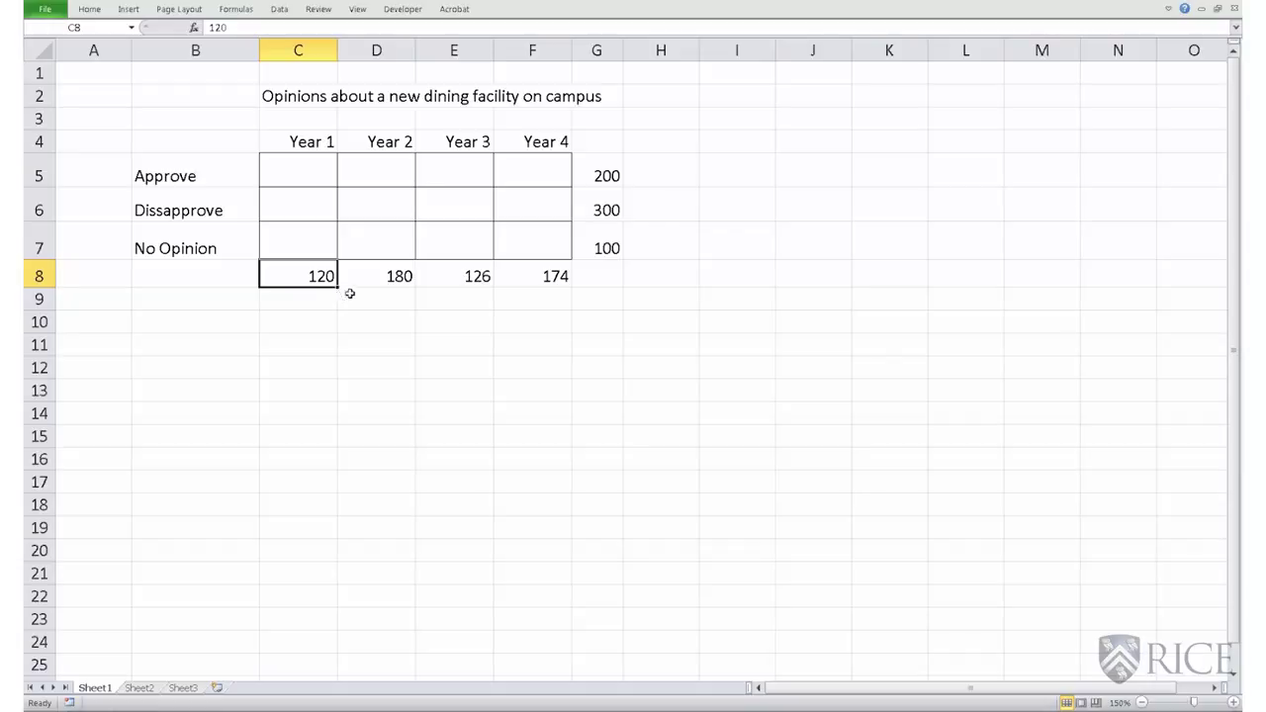
{"action": "left_click", "coordinate": [384, 276]}
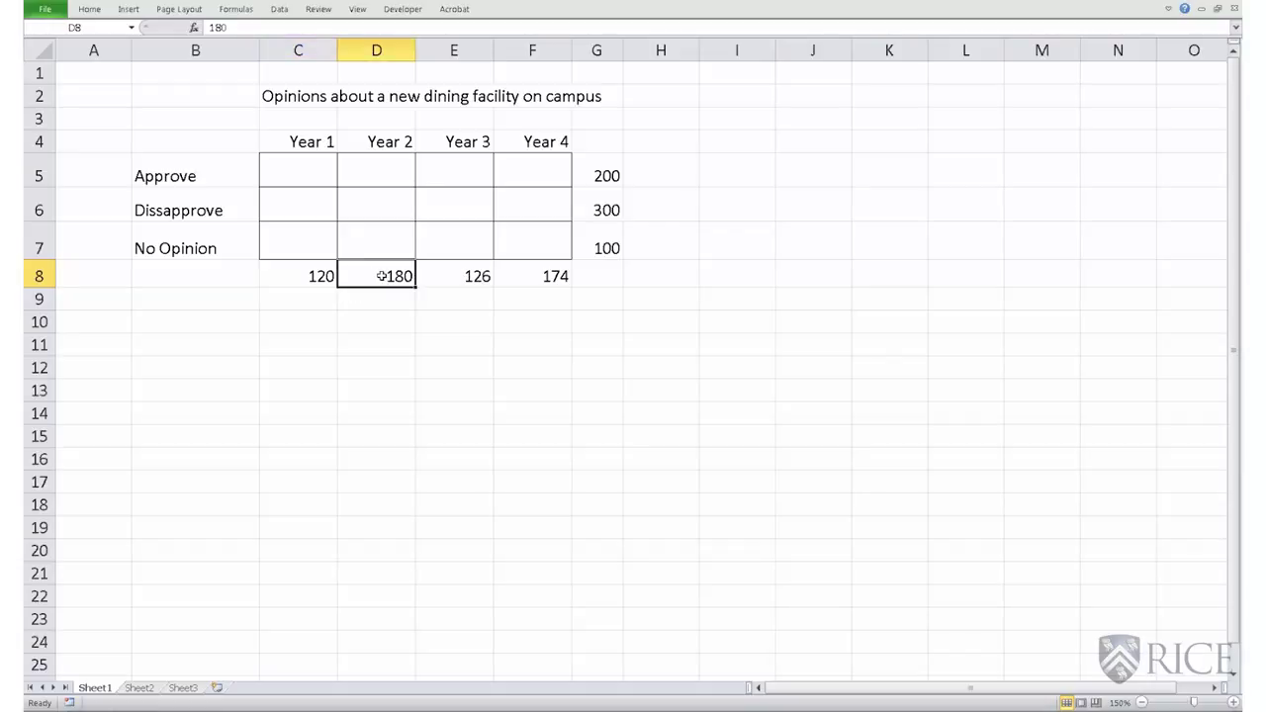
{"action": "left_click", "coordinate": [459, 273]}
{"action": "left_click", "coordinate": [533, 272]}
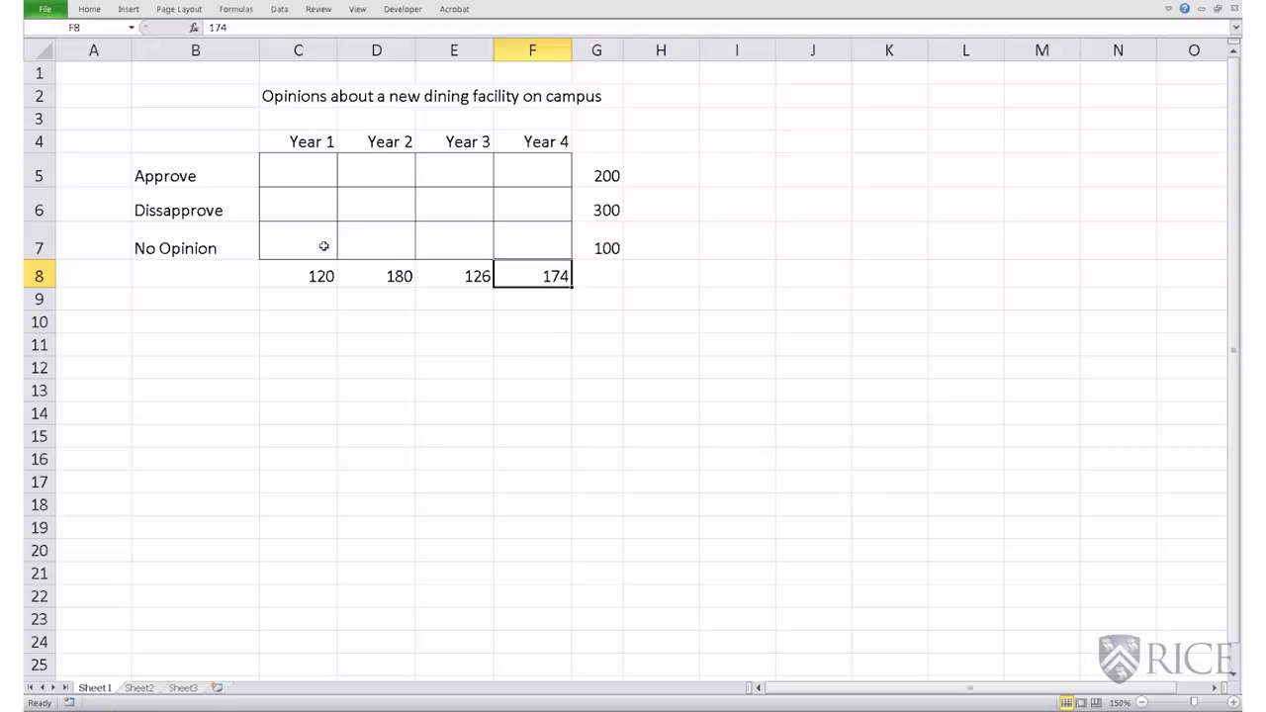
Go through the empty cells of the opinion-by-year table in C5:F7 one by one.
{"action": "left_click", "coordinate": [320, 177]}
{"action": "left_click", "coordinate": [372, 174]}
{"action": "left_click", "coordinate": [427, 172]}
{"action": "left_click", "coordinate": [521, 171]}
{"action": "left_click", "coordinate": [531, 206]}
{"action": "left_click", "coordinate": [489, 204]}
{"action": "left_click", "coordinate": [396, 204]}
{"action": "left_click", "coordinate": [322, 210]}
{"action": "left_click", "coordinate": [314, 236]}
{"action": "left_click", "coordinate": [407, 238]}
{"action": "left_click", "coordinate": [486, 243]}
{"action": "left_click", "coordinate": [503, 245]}
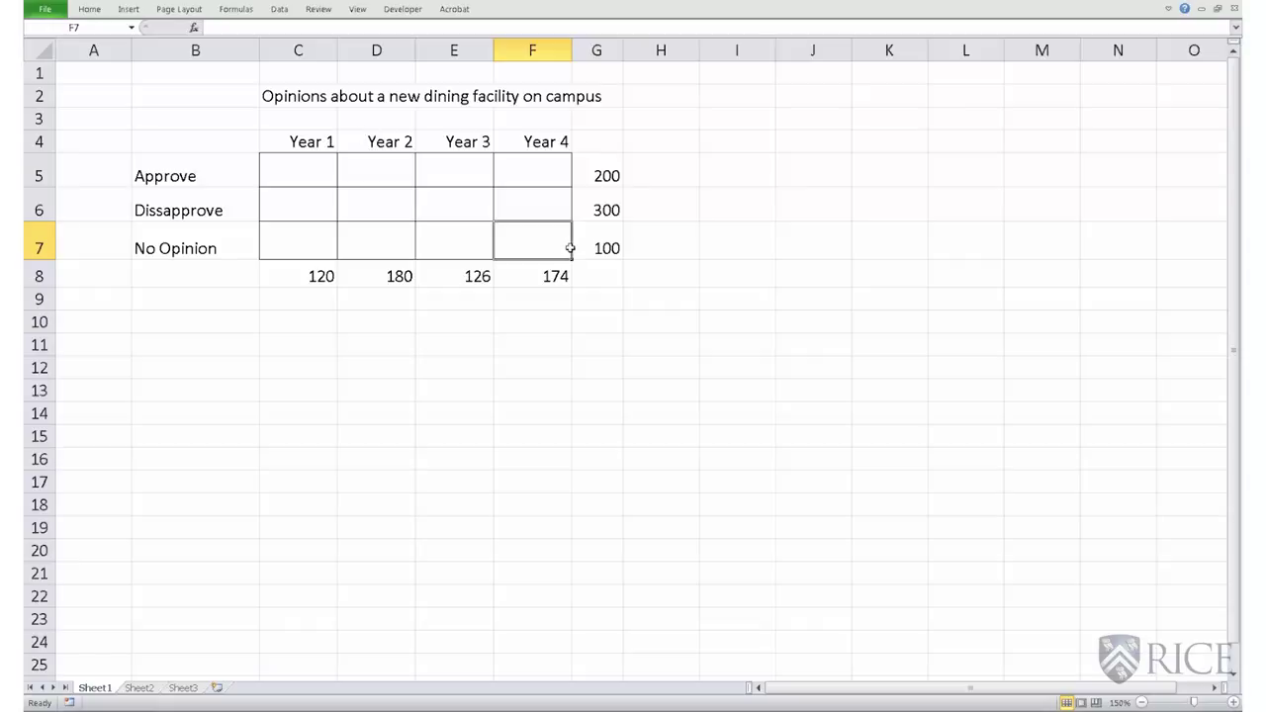
Select the opinion totals G5:G7 and the year totals C8:F8 in turn to compare their sums.
{"action": "left_click", "coordinate": [602, 183]}
{"action": "left_click_drag", "start_coordinate": [601, 183], "coordinate": [601, 248]}
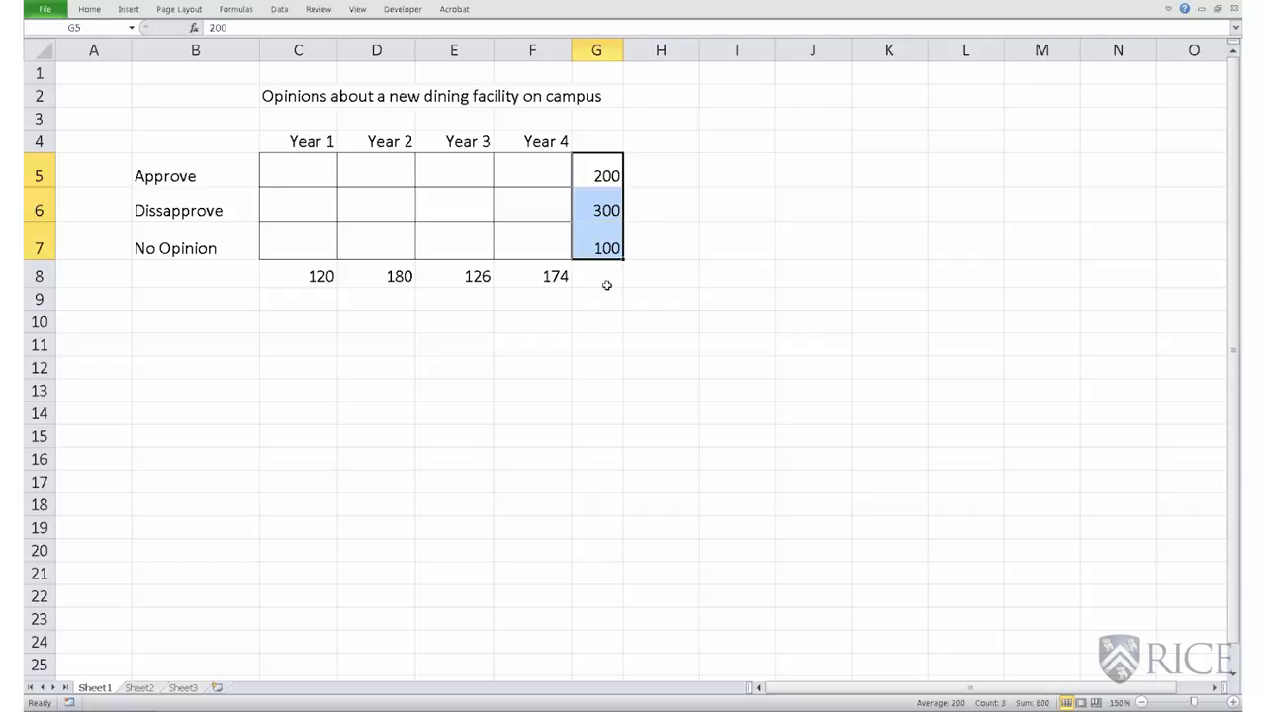
{"action": "left_click", "coordinate": [308, 276]}
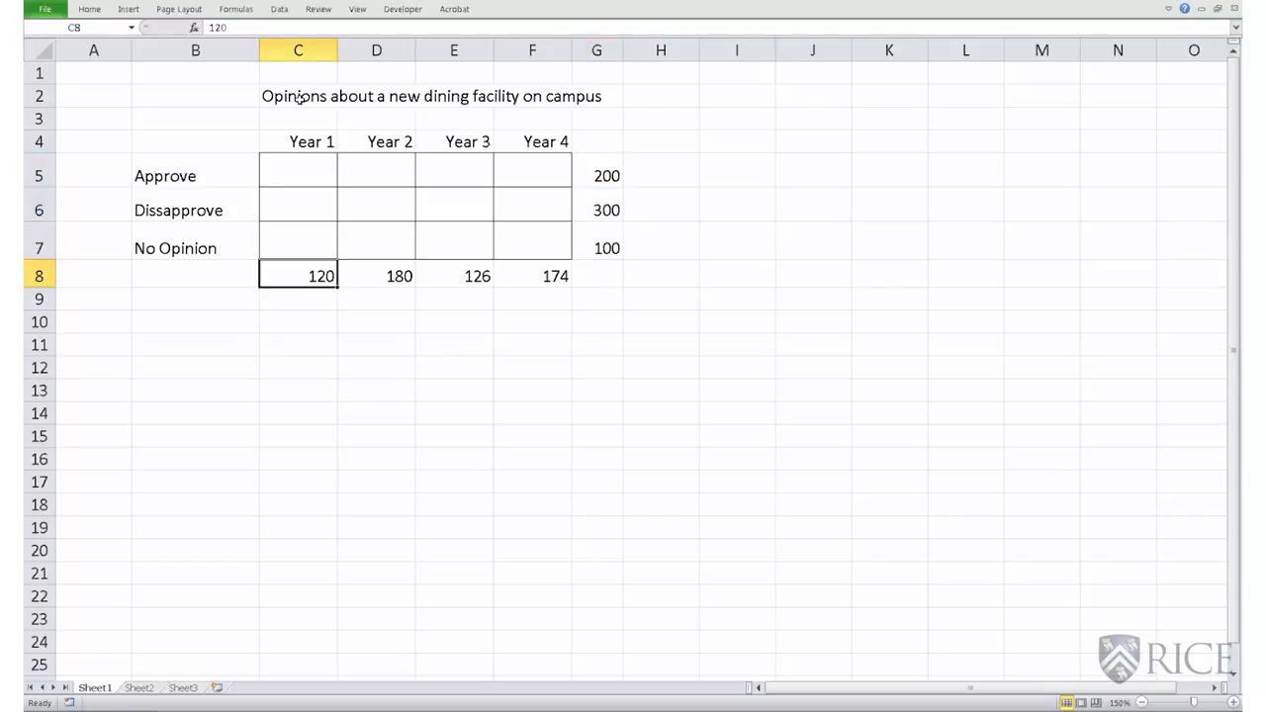
{"action": "key", "text": "shift+Right"}
{"action": "key", "text": "shift+Right"}
{"action": "key", "text": "shift+Right"}
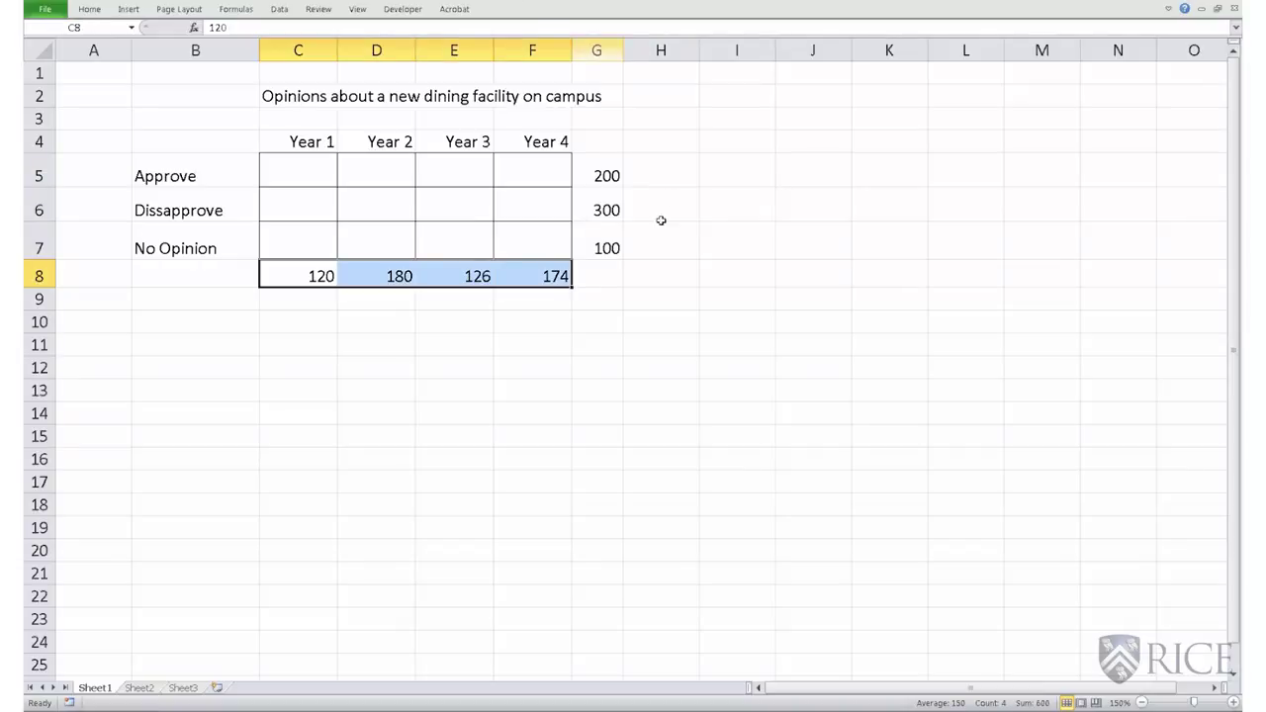
Enter the formula =SUM(C8:F8) in G8 to add up the four year totals.
{"action": "left_click", "coordinate": [609, 277]}
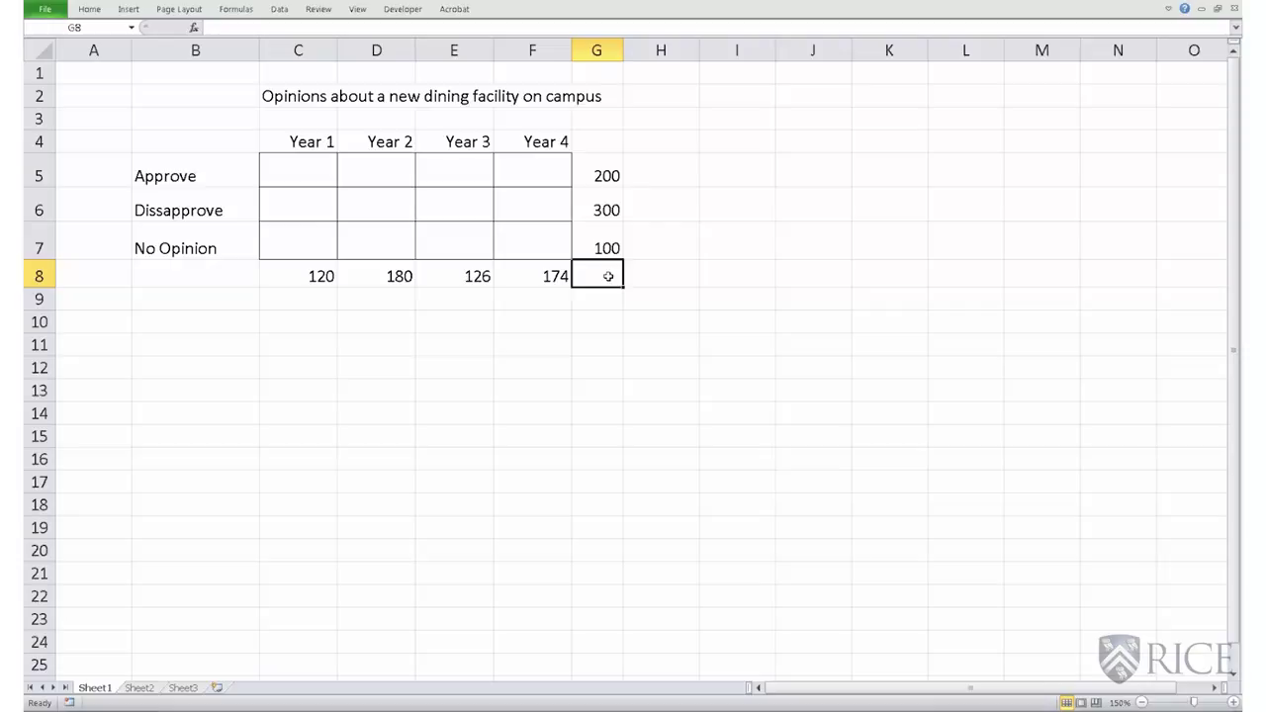
{"action": "type", "text": "=SUM"}
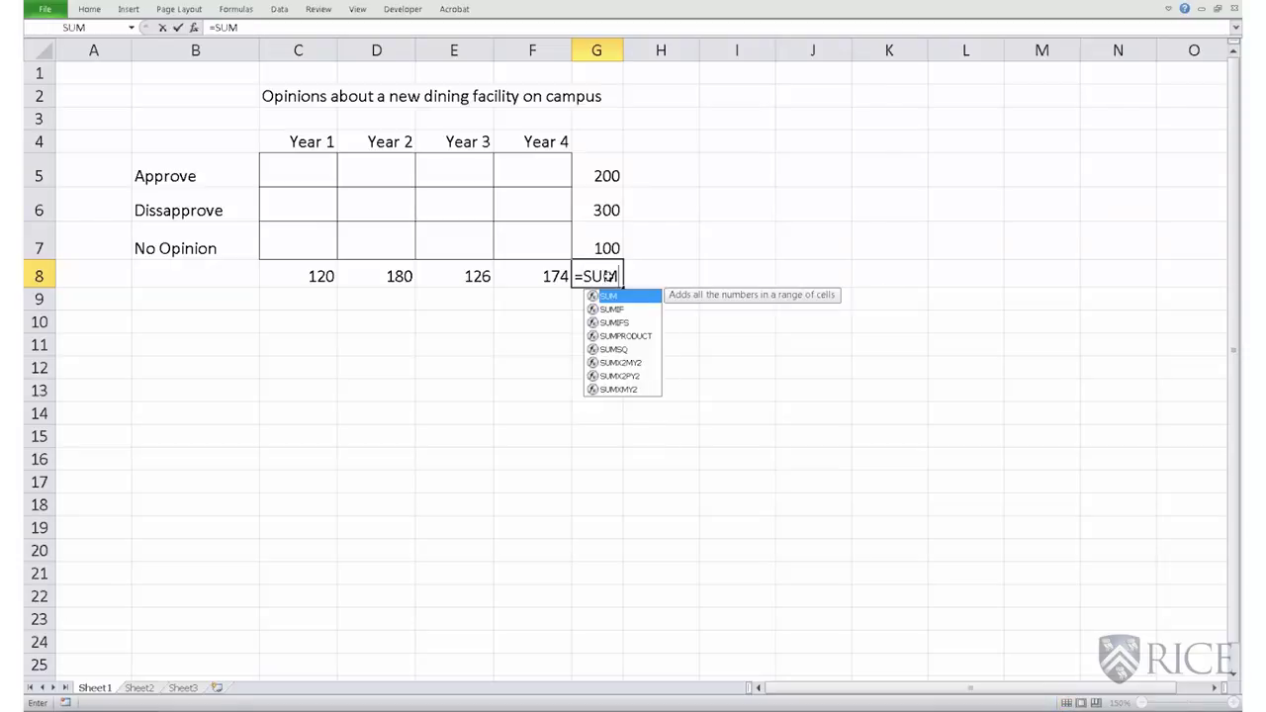
{"action": "type", "text": "("}
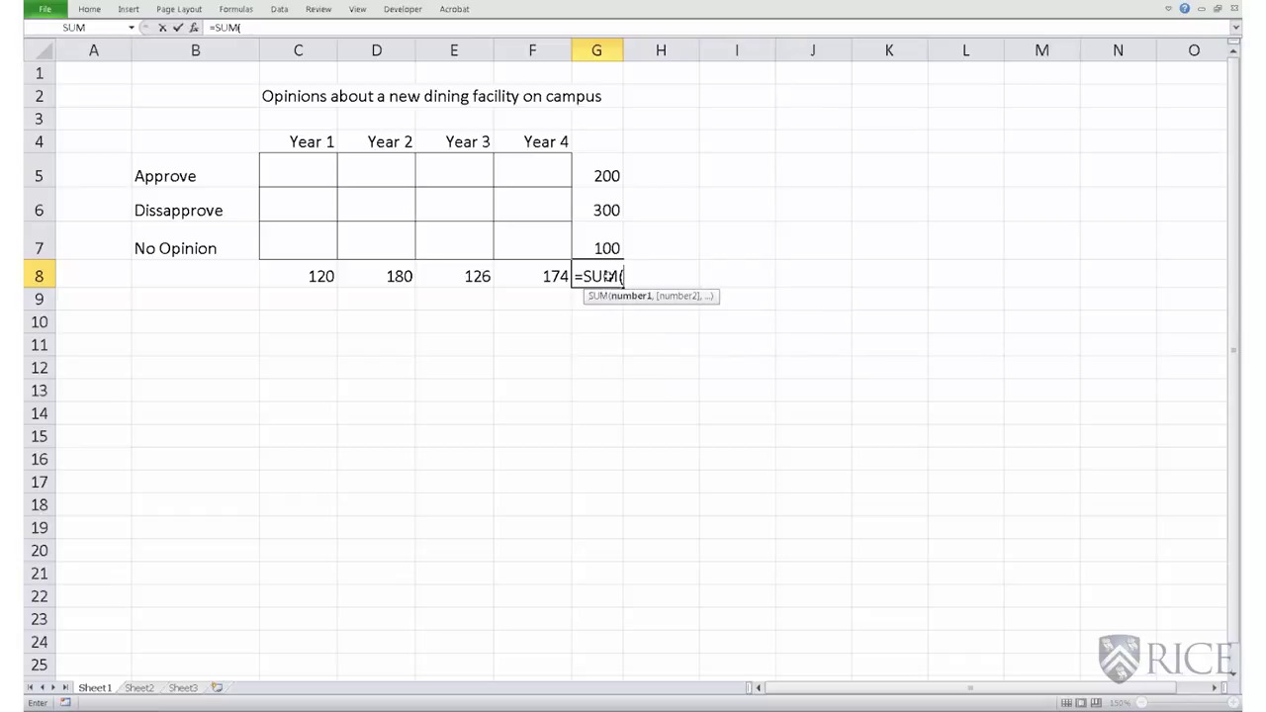
{"action": "left_click", "coordinate": [312, 276]}
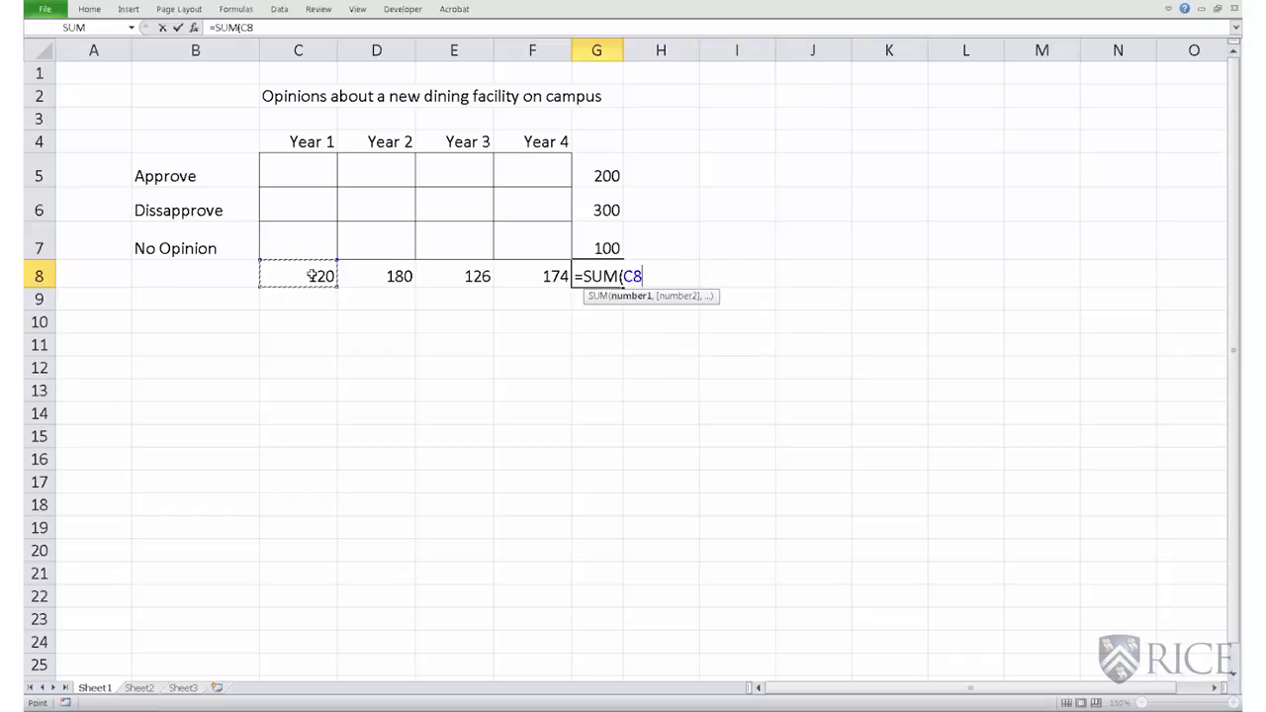
{"action": "key", "text": "shift+Right"}
{"action": "key", "text": "shift+Right"}
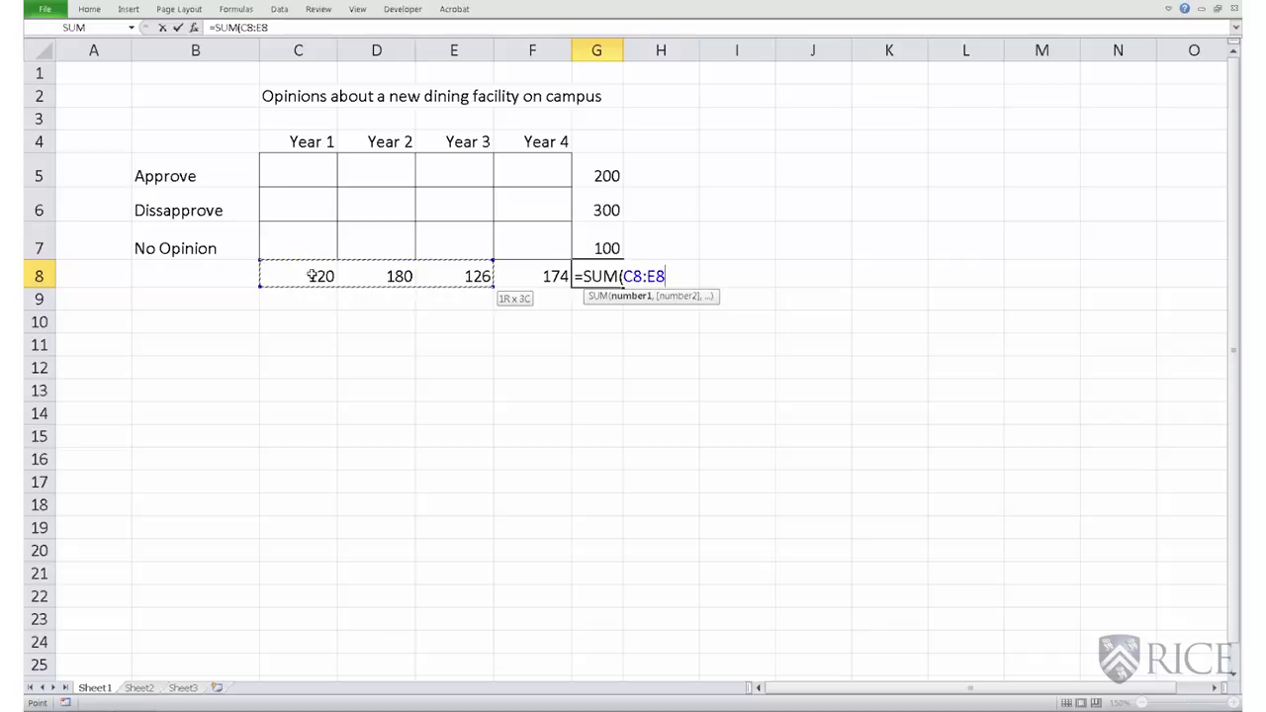
{"action": "key", "text": "shift+Right"}
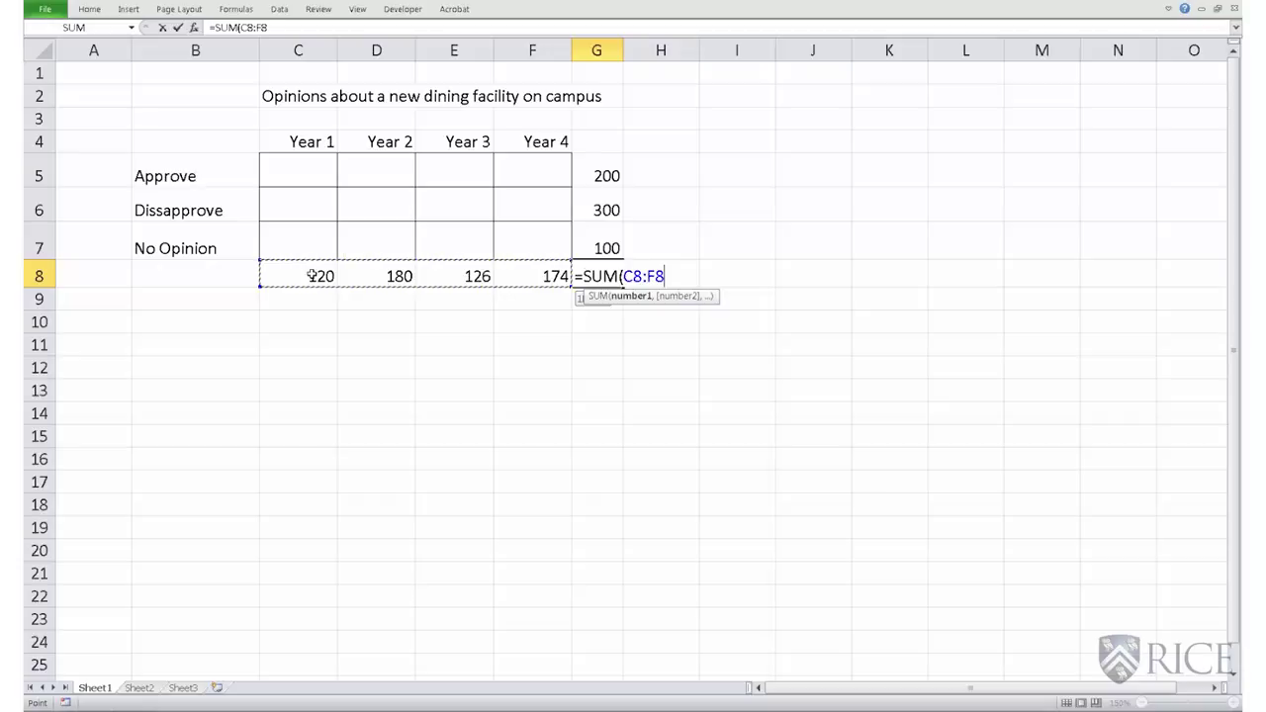
{"action": "type", "text": ")"}
{"action": "key", "text": "Return"}
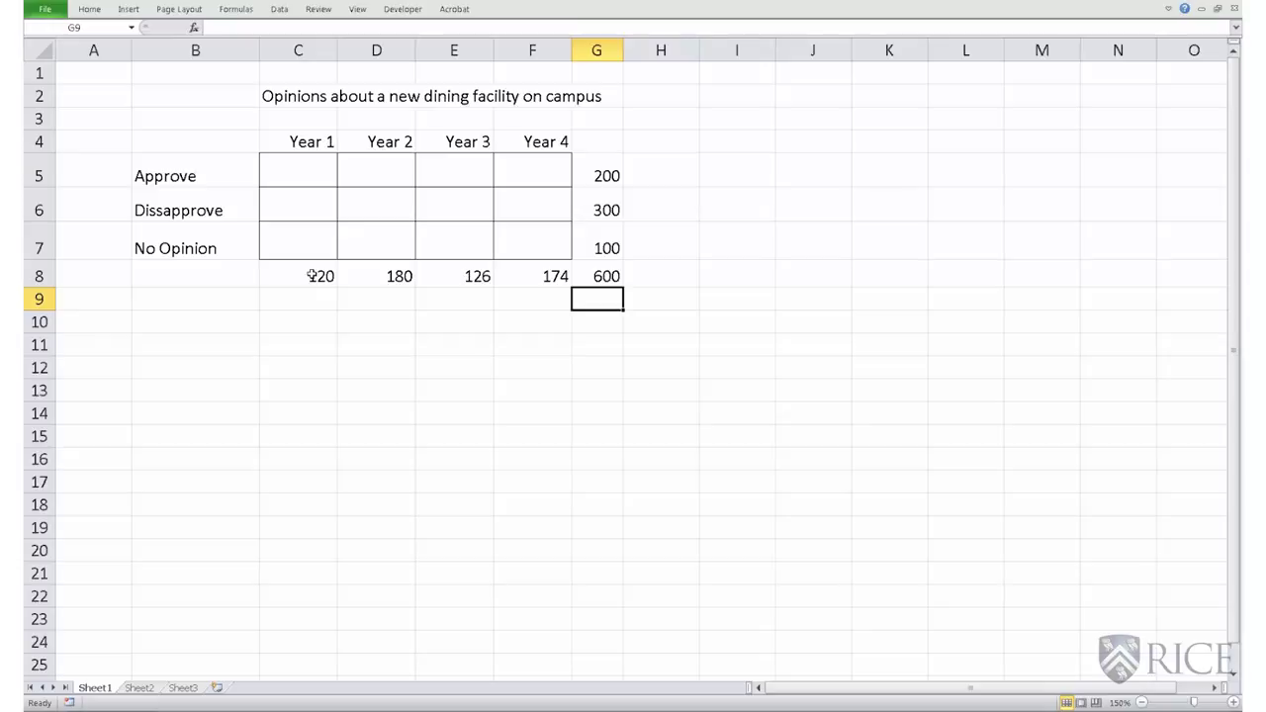
Review the Approve total, the grand total formula, the empty Approve cells C5:F5 and the Year 1 total.
{"action": "left_click", "coordinate": [617, 175]}
{"action": "left_click", "coordinate": [607, 276]}
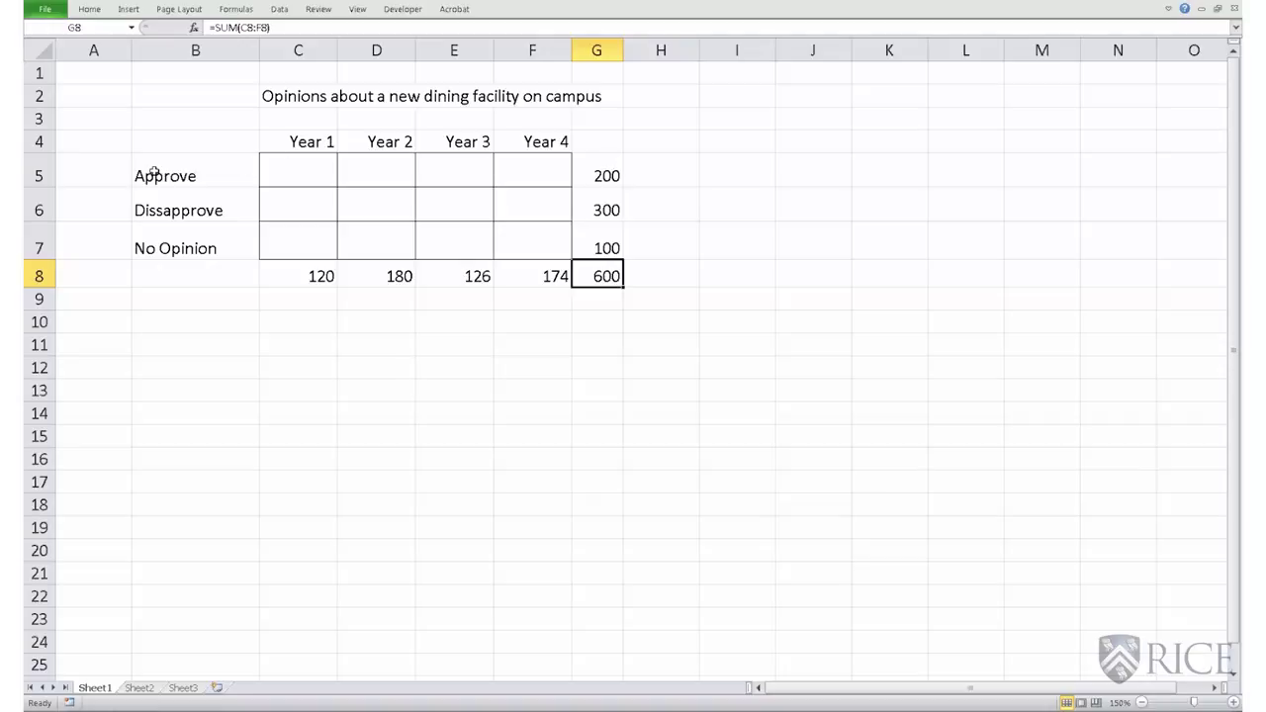
{"action": "left_click", "coordinate": [301, 172]}
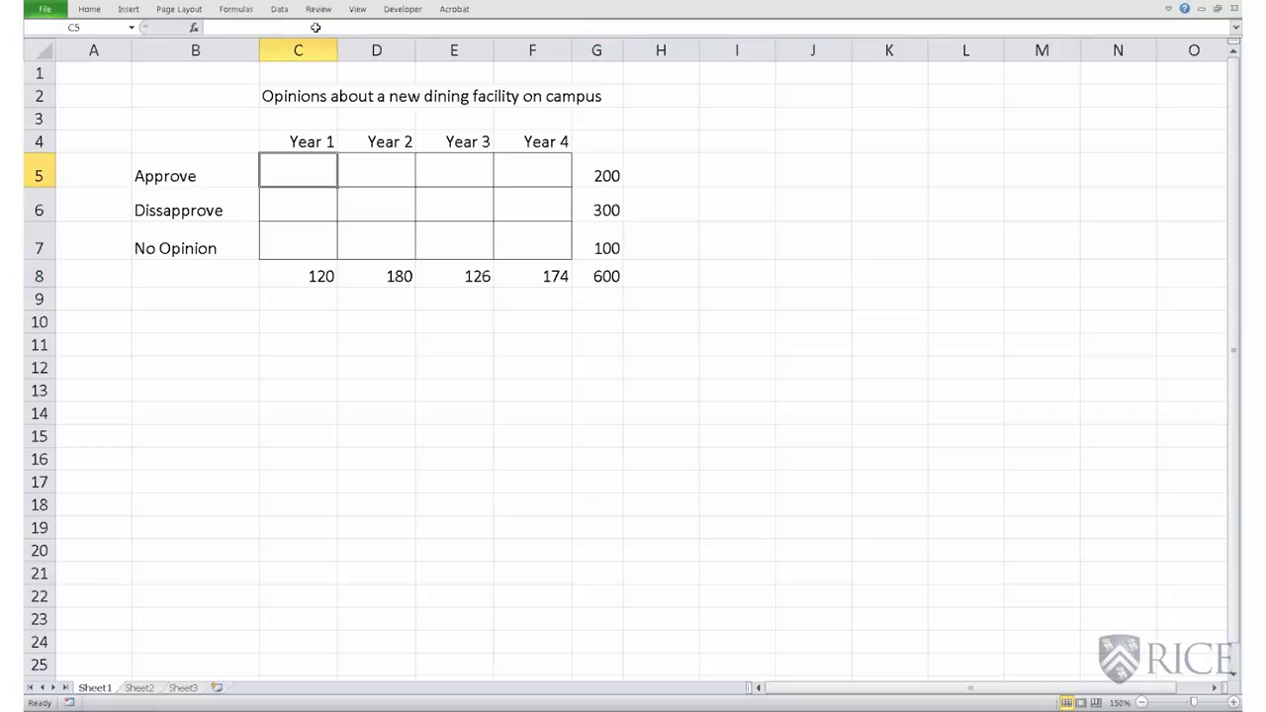
{"action": "key", "text": "shift+Right"}
{"action": "key", "text": "shift+Right"}
{"action": "key", "text": "shift+Right"}
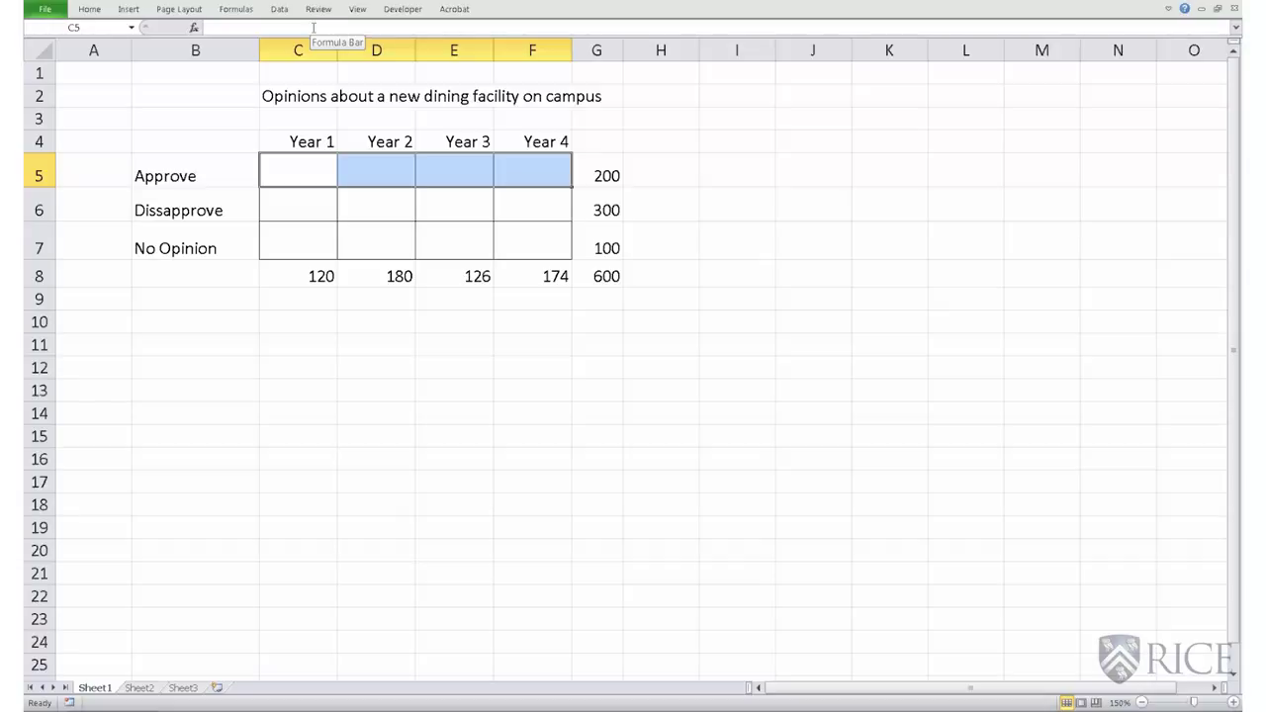
{"action": "left_click", "coordinate": [297, 166]}
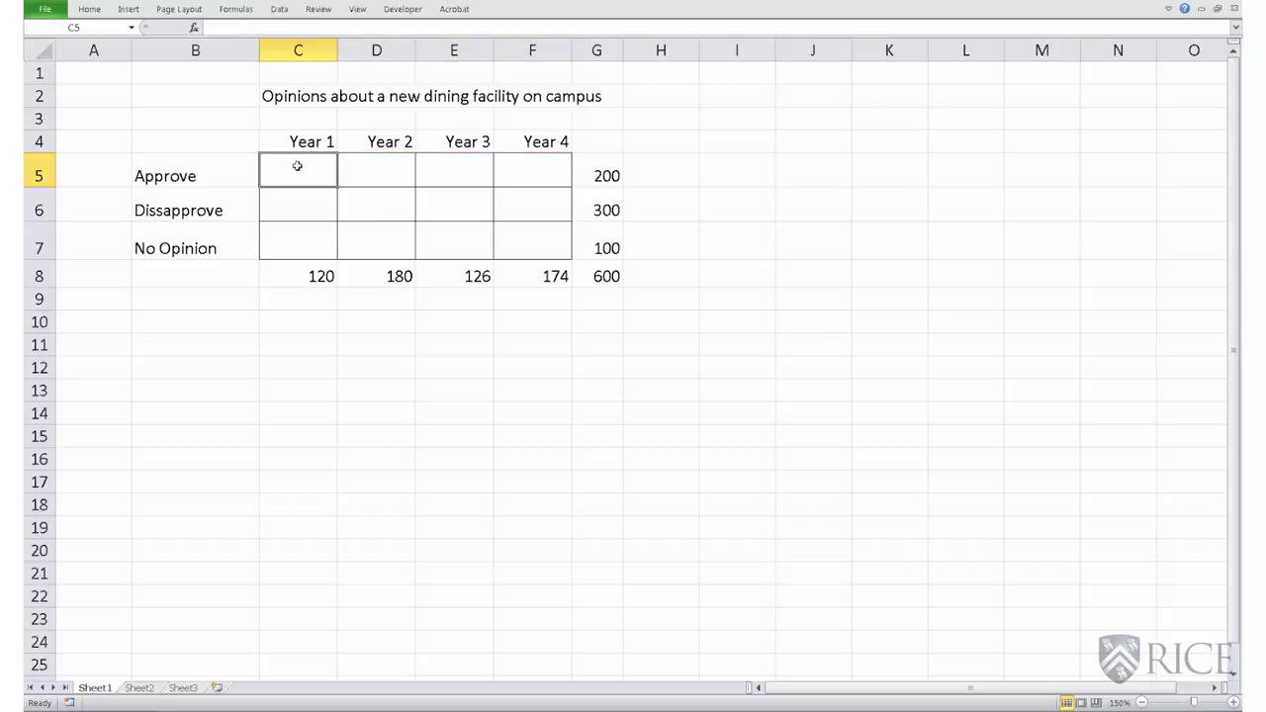
{"action": "left_click", "coordinate": [307, 274]}
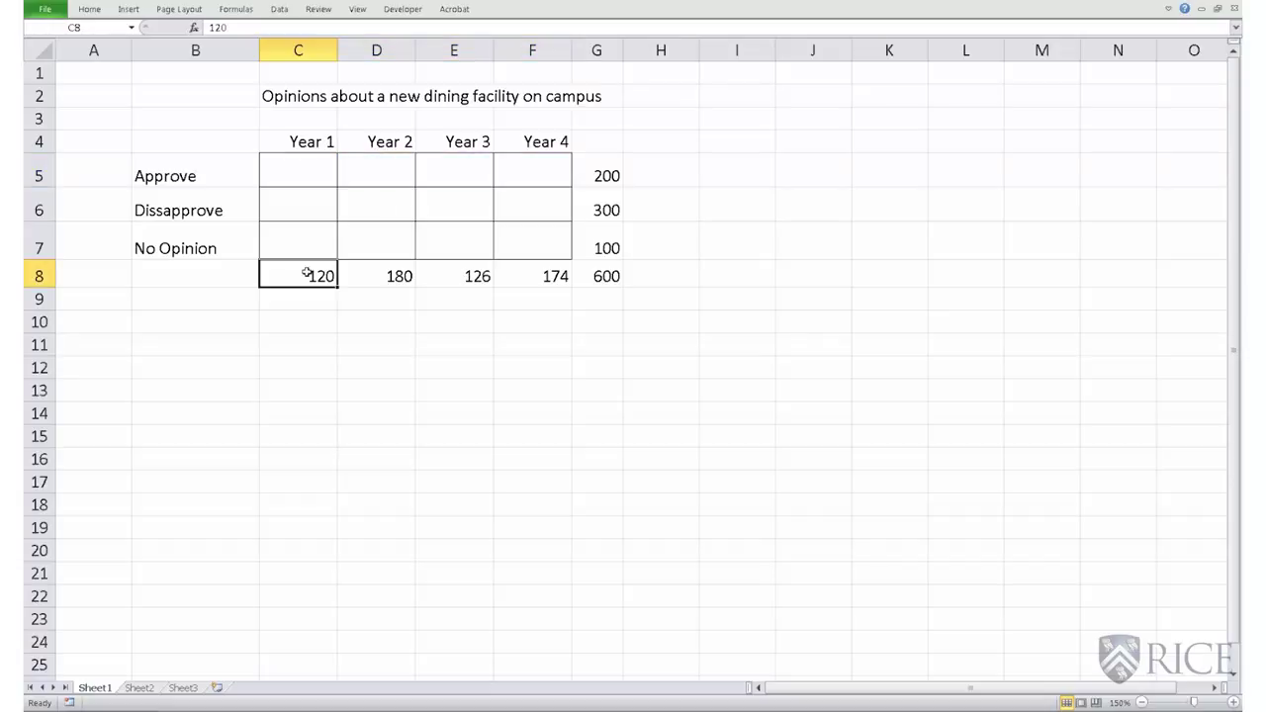
Enter 40 as a trial value in the Year 1 Approve cell C5 and delete it.
{"action": "left_click", "coordinate": [308, 173]}
{"action": "type", "text": "40"}
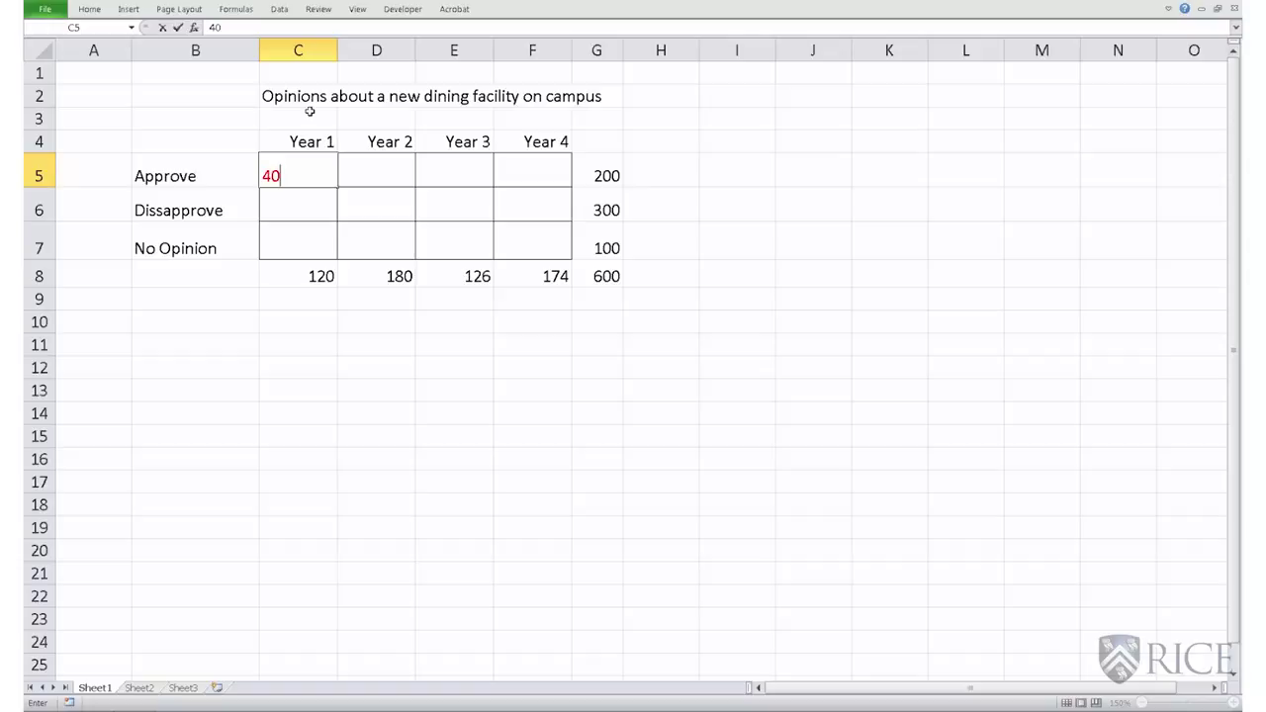
{"action": "key", "text": "Return"}
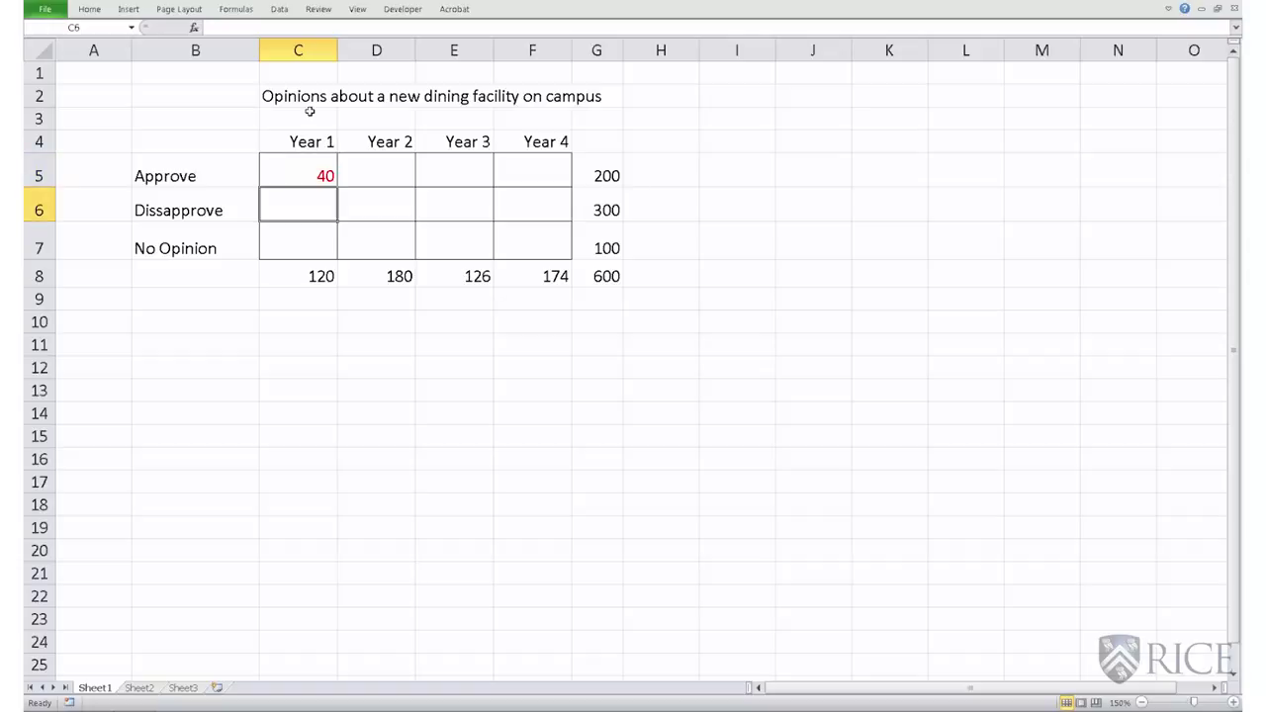
{"action": "left_click", "coordinate": [305, 164]}
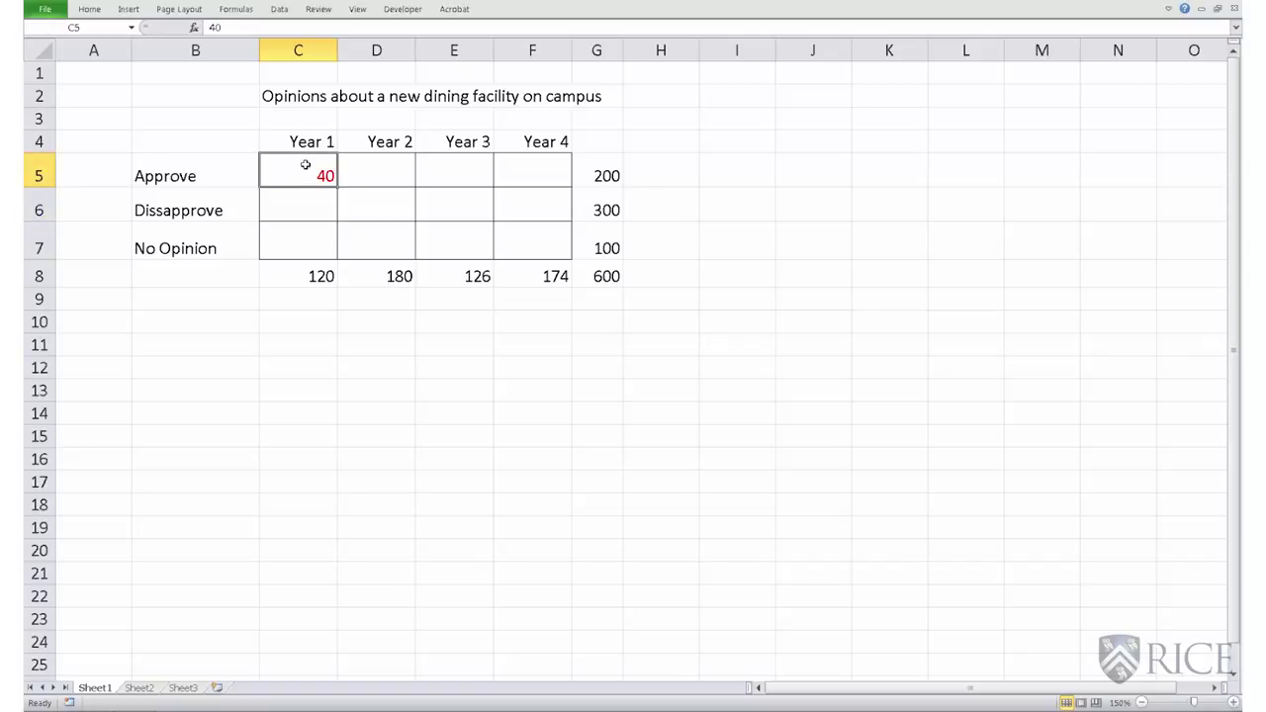
{"action": "key", "text": "Delete"}
Check the three inputs for the Year 1 Approve calculation: the Approve total G5, the Year 1 total C8 and the grand total G8.
{"action": "left_click", "coordinate": [607, 176]}
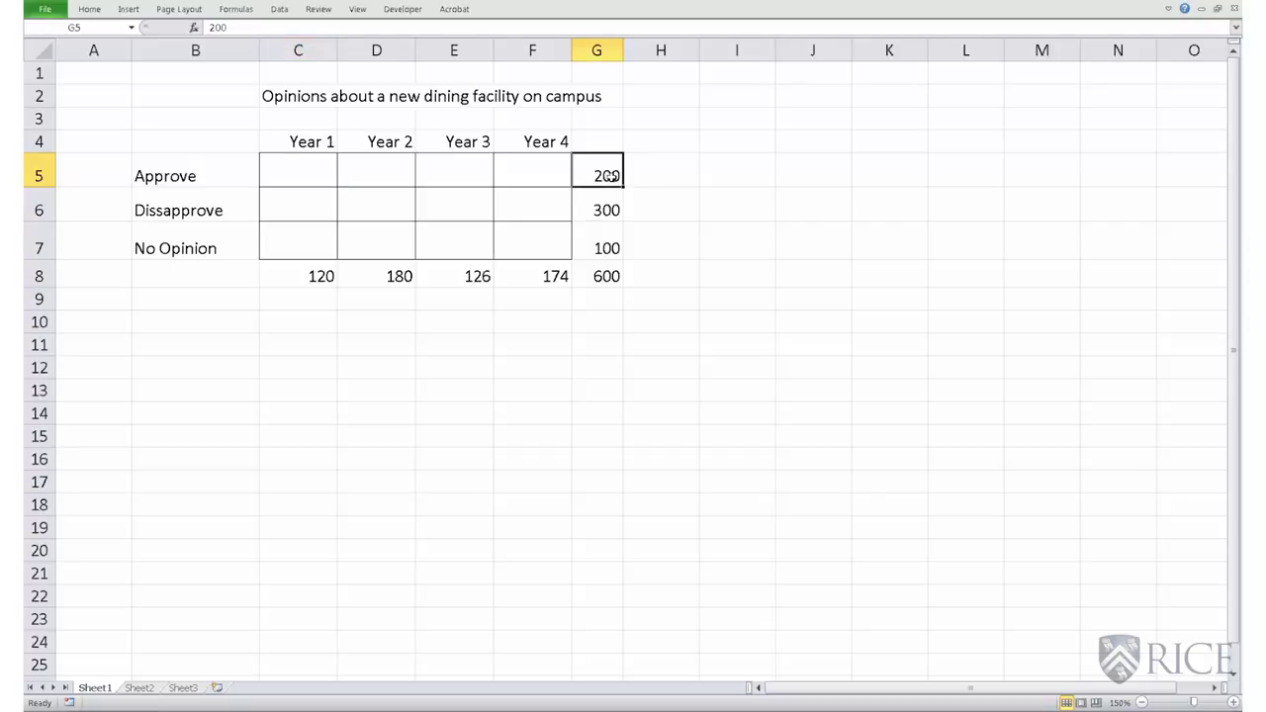
{"action": "left_click", "coordinate": [322, 277]}
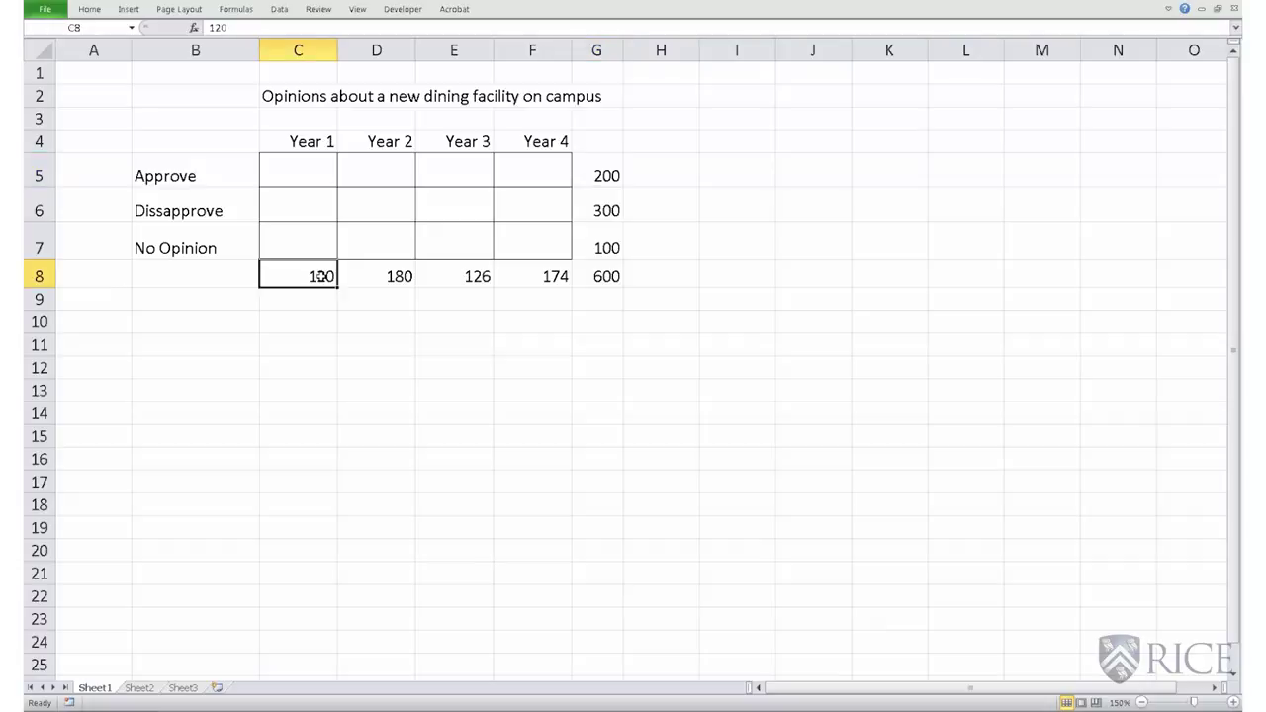
{"action": "left_click", "coordinate": [598, 280]}
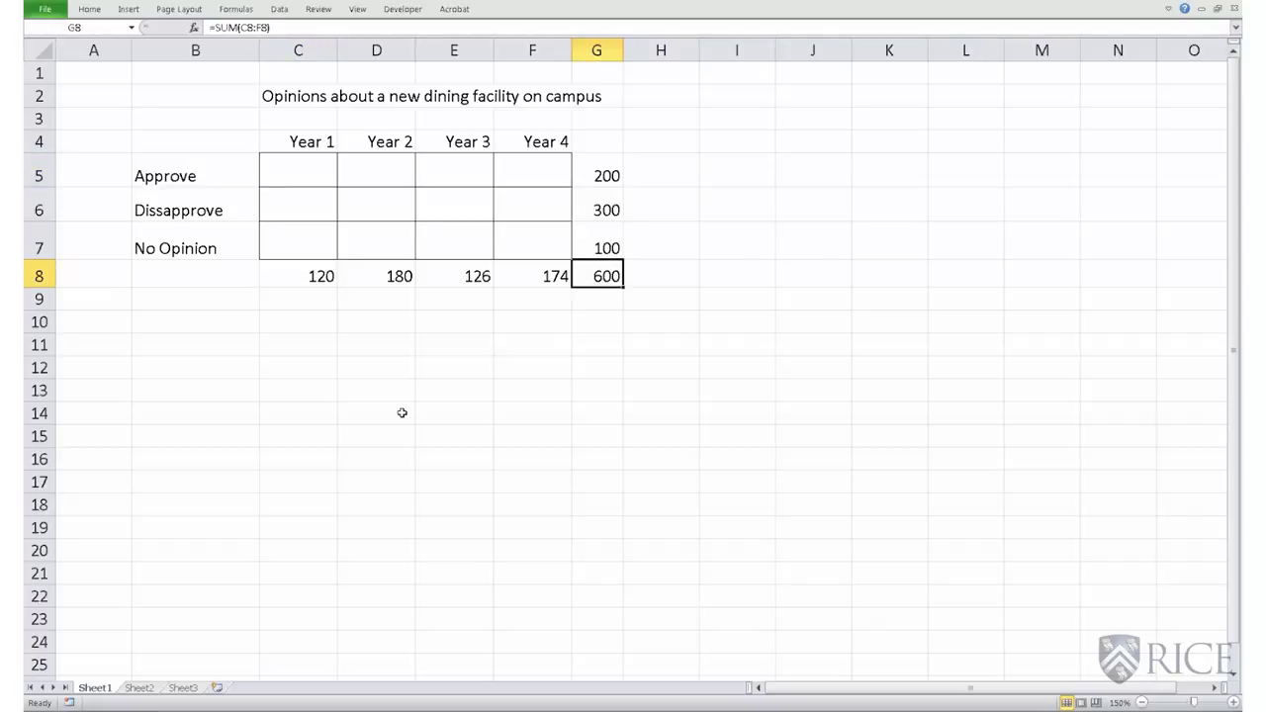
Enter the formula =G5*C8/G8 in the Year 1 Approve cell C5.
{"action": "left_click", "coordinate": [294, 170]}
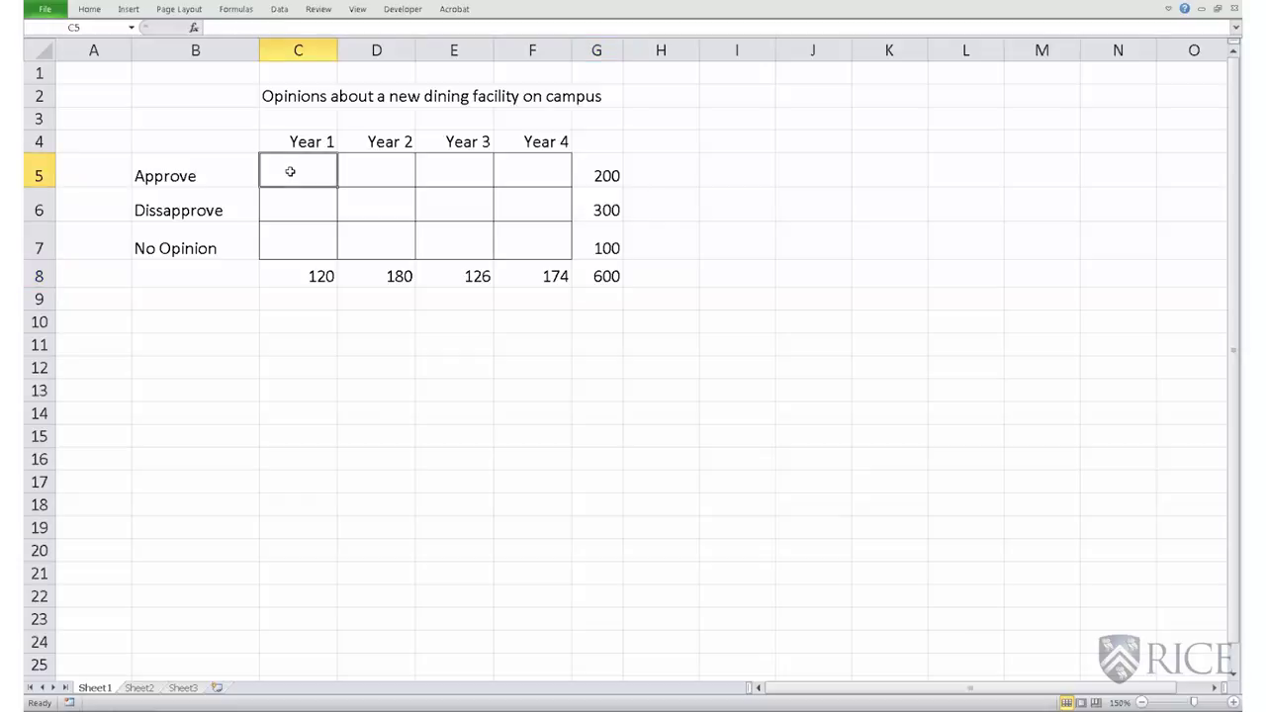
{"action": "type", "text": "="}
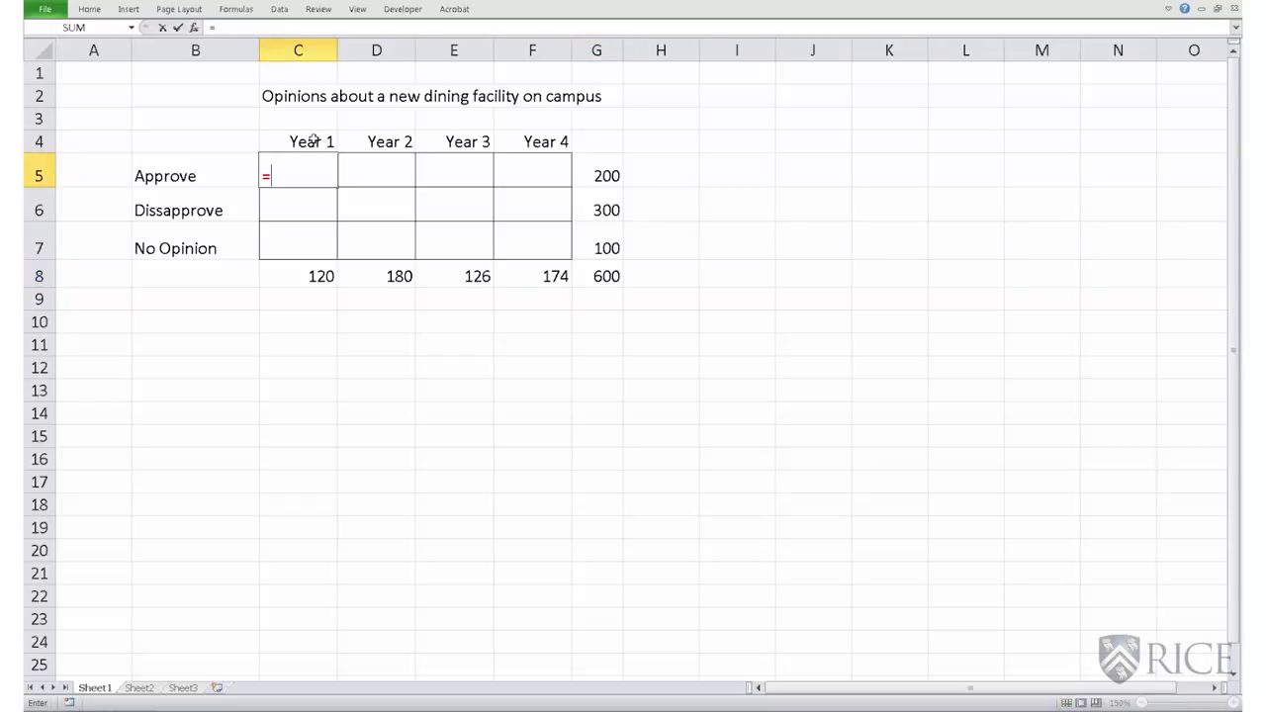
{"action": "left_click", "coordinate": [603, 175]}
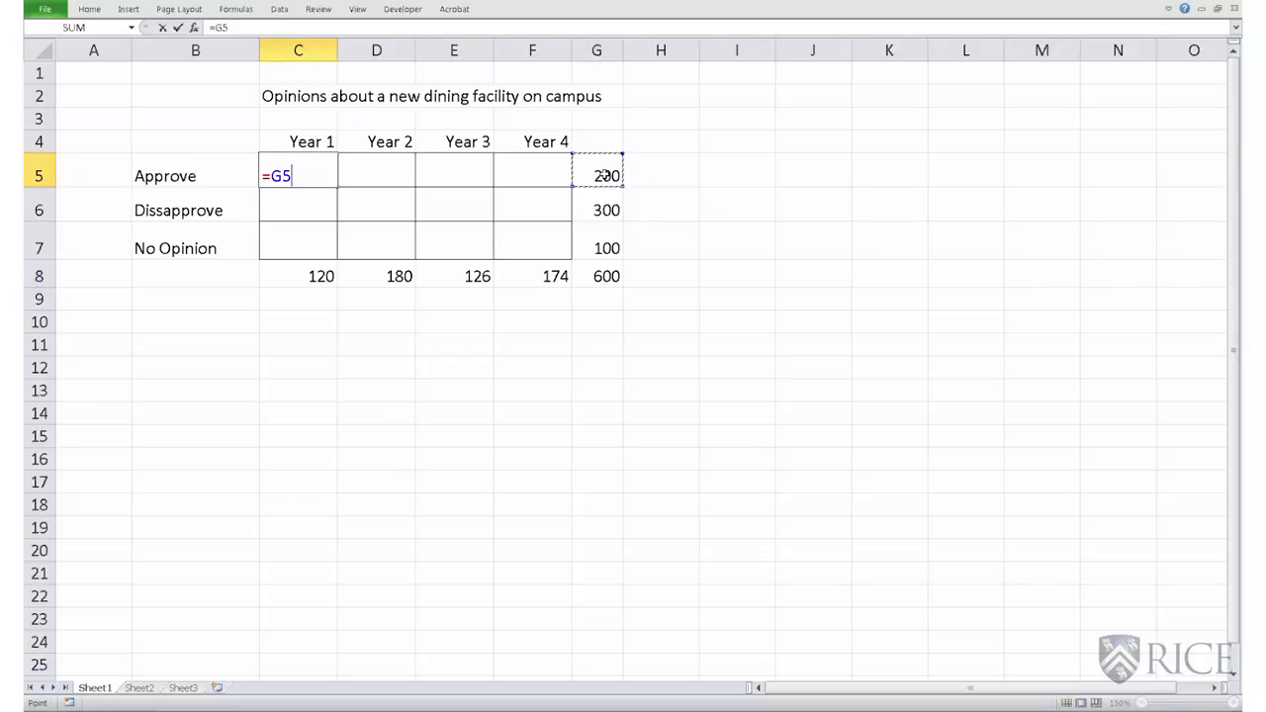
{"action": "type", "text": "*"}
{"action": "left_click", "coordinate": [300, 276]}
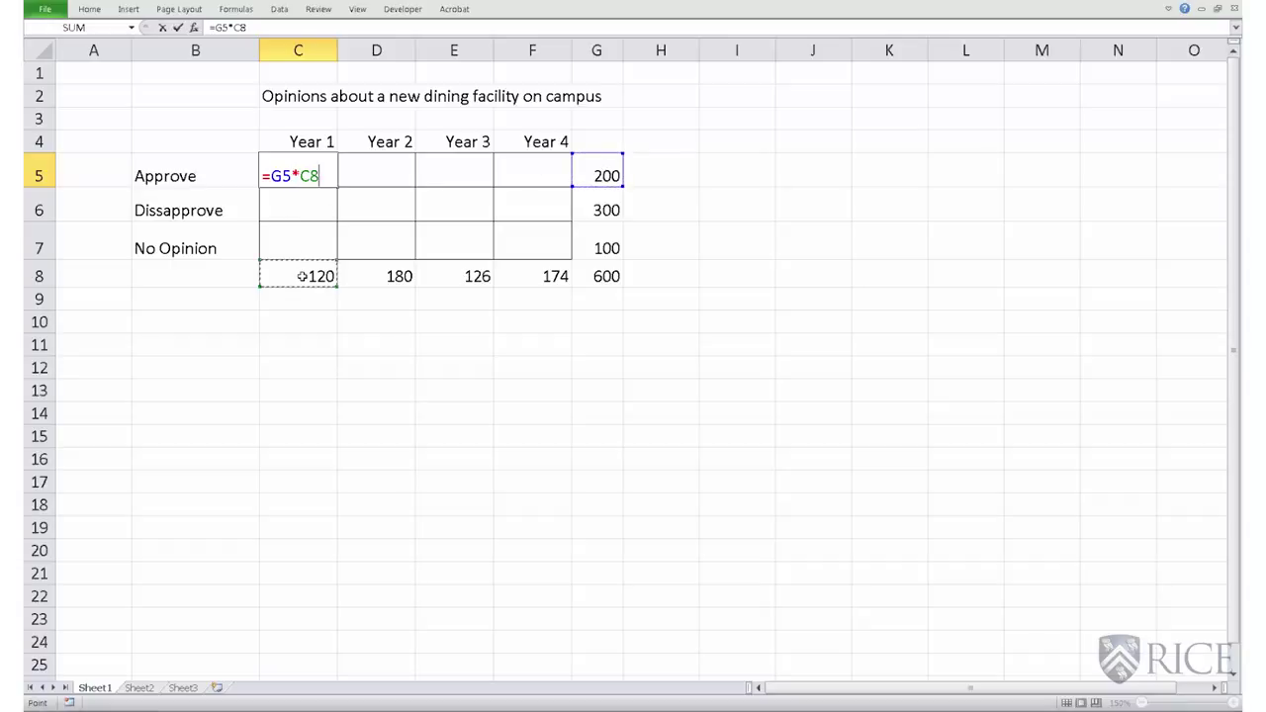
{"action": "type", "text": "/"}
{"action": "left_click", "coordinate": [608, 277]}
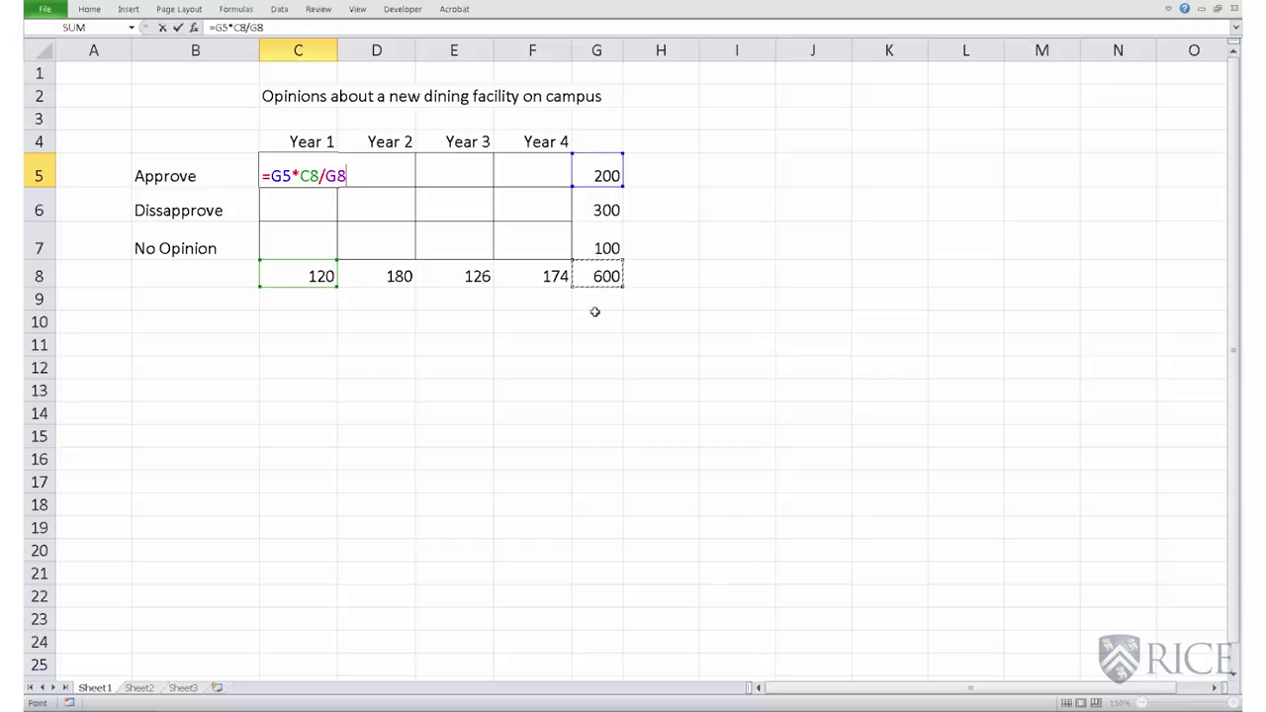
{"action": "key", "text": "Return"}
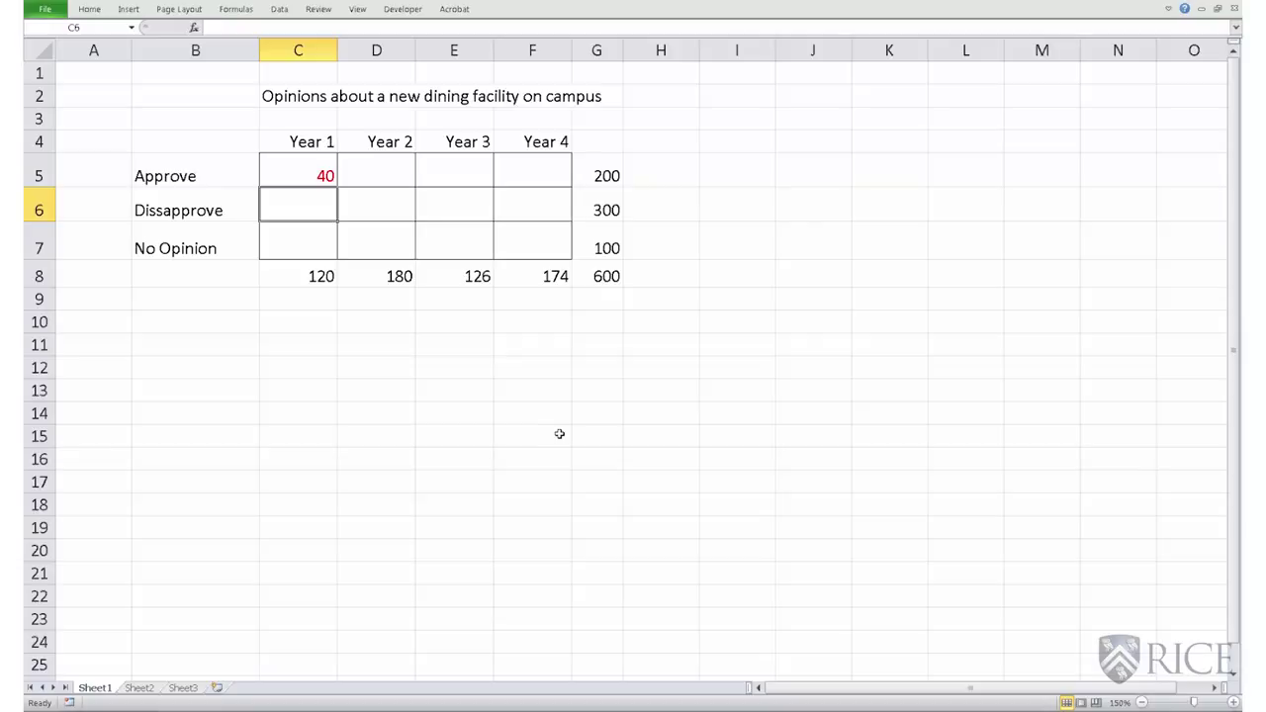
Make the grand total reference in the C5 formula fully absolute as $G$8.
{"action": "left_click", "coordinate": [321, 175]}
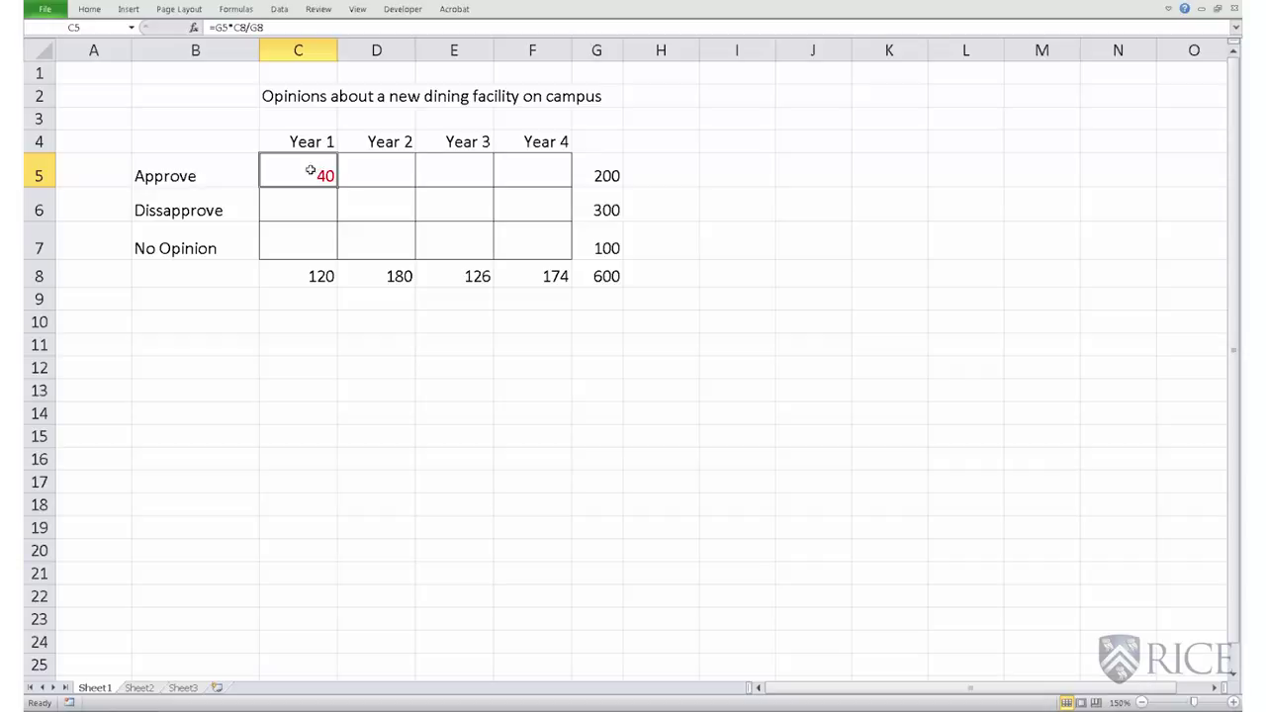
{"action": "double_click", "coordinate": [297, 163]}
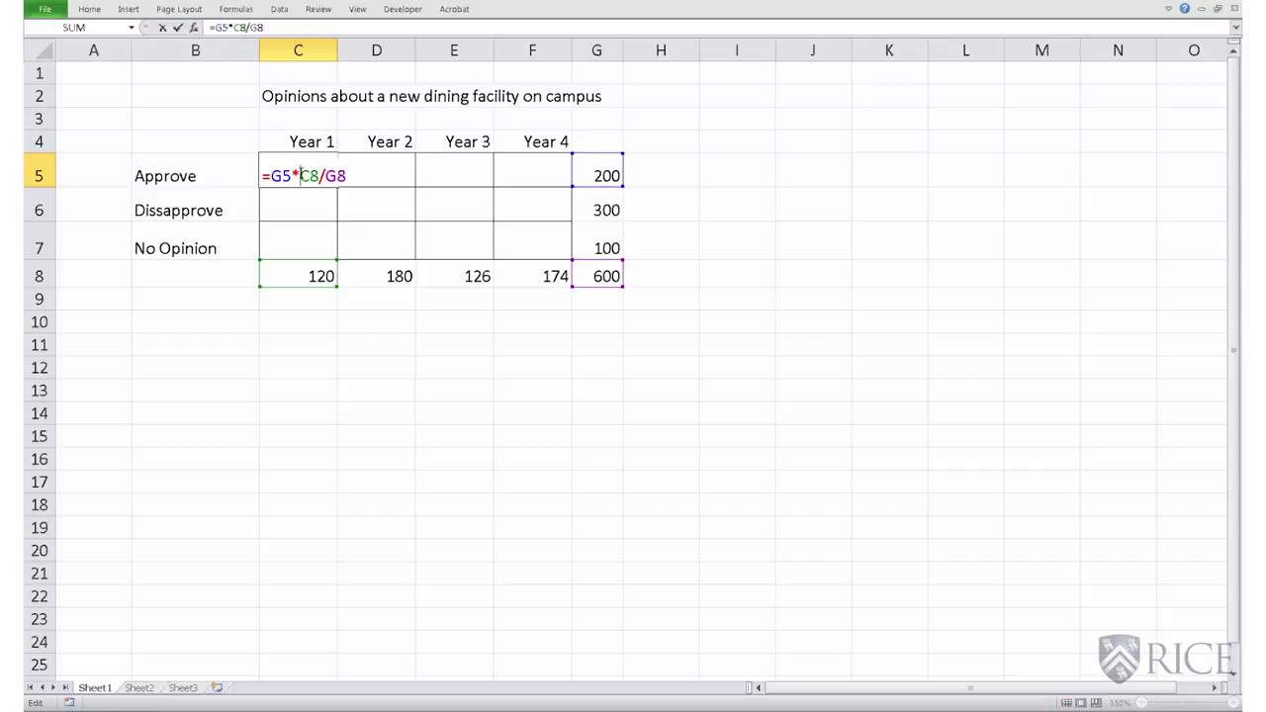
{"action": "left_click_drag", "start_coordinate": [323, 176], "coordinate": [347, 176]}
{"action": "left_click", "coordinate": [331, 178]}
{"action": "type", "text": "$G$"}
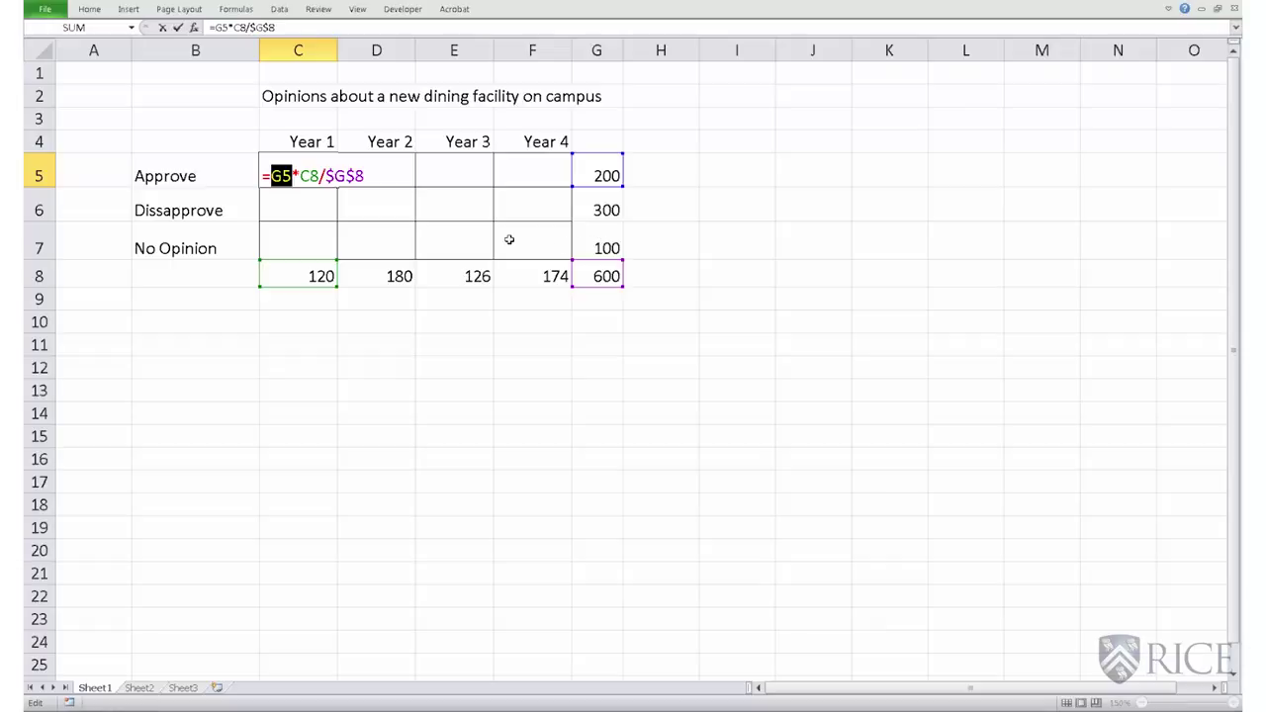
Lock the column of the opinion total and the row of the year total in C5, giving =$G5*C$8/$G$8.
{"action": "left_click", "coordinate": [270, 176]}
{"action": "type", "text": "$"}
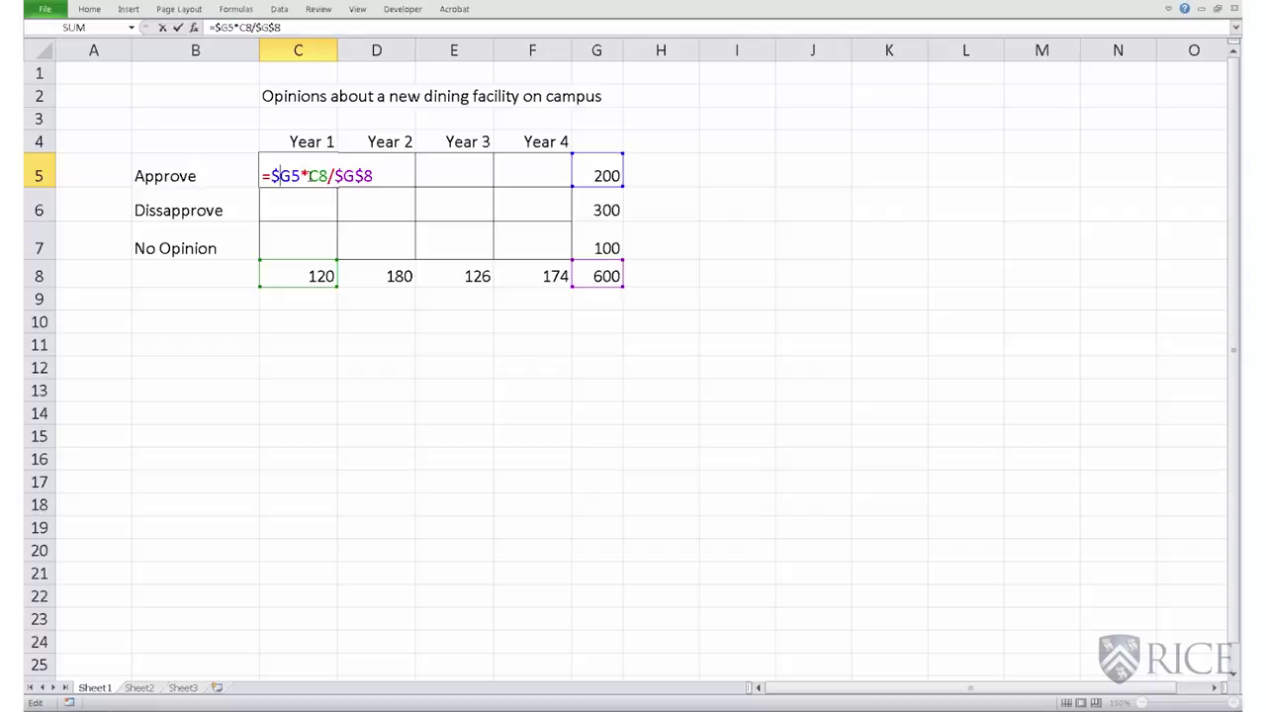
{"action": "left_click_drag", "start_coordinate": [310, 176], "coordinate": [327, 175]}
{"action": "left_click", "coordinate": [317, 176]}
{"action": "type", "text": "$"}
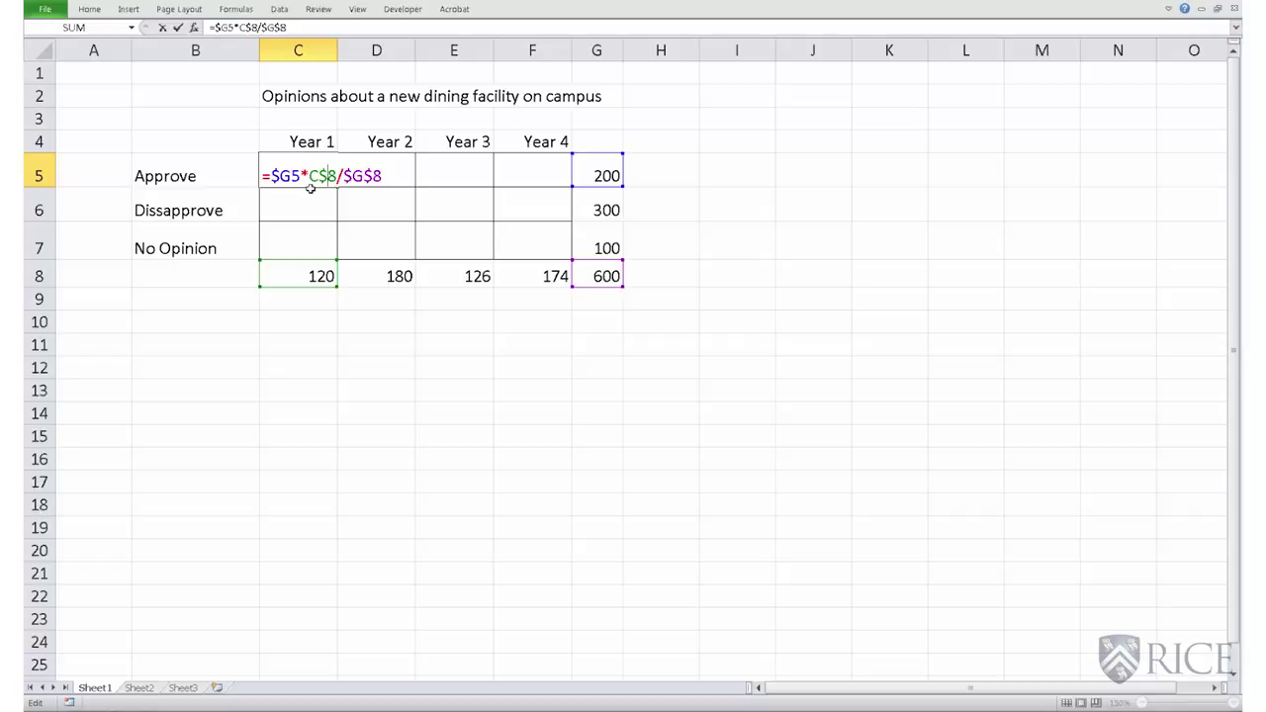
{"action": "key", "text": "Return"}
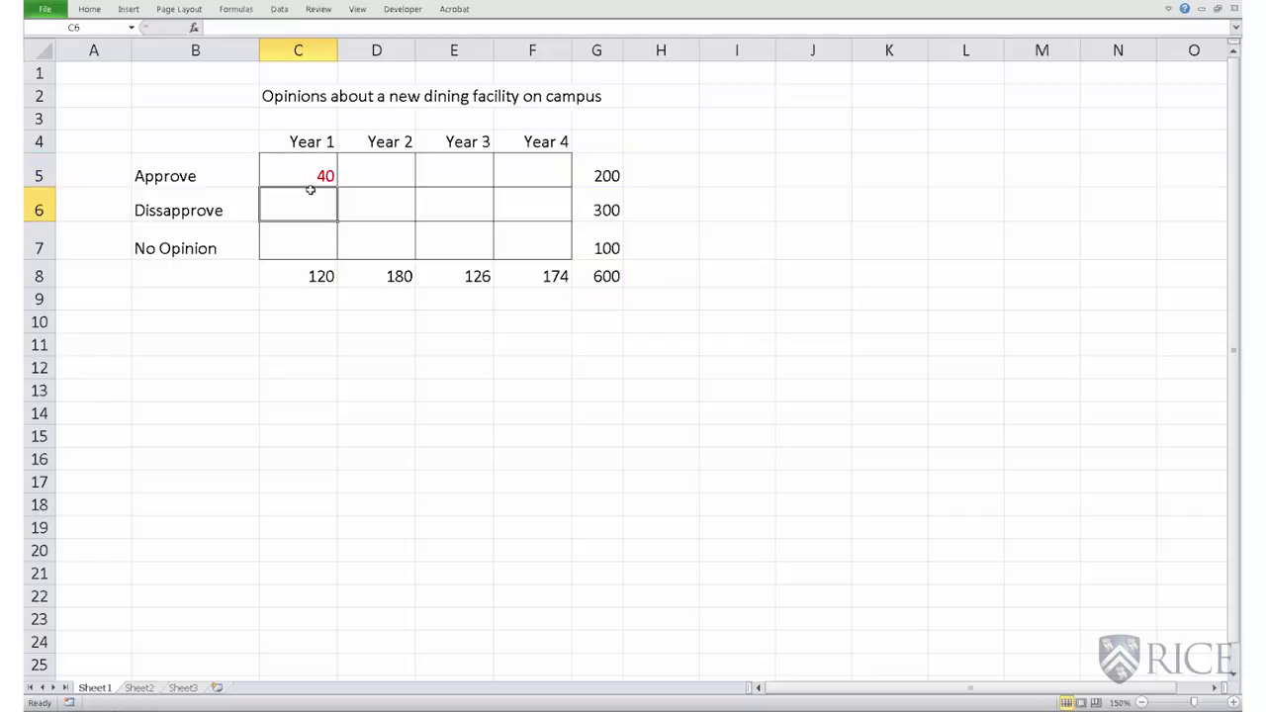
Fill the C5 formula across to Year 4 and down to the No Opinion row, covering C5:F7.
{"action": "left_click", "coordinate": [317, 174]}
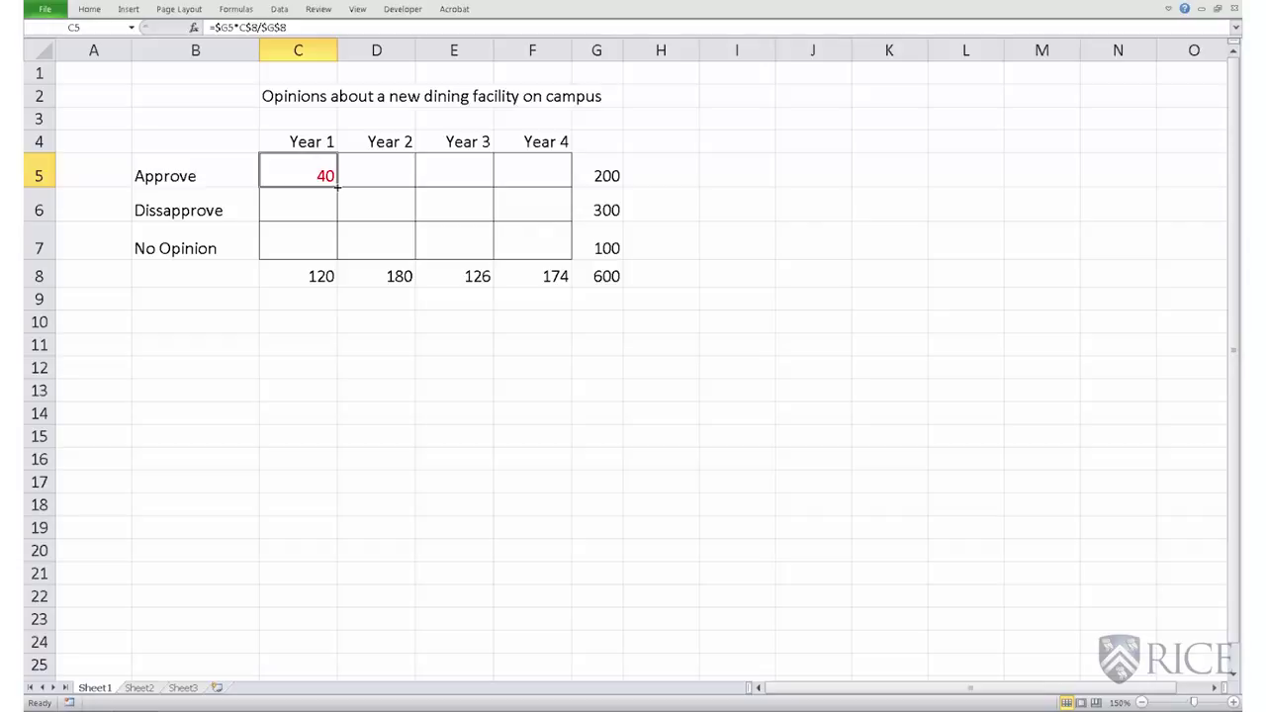
{"action": "left_click_drag", "start_coordinate": [338, 186], "coordinate": [556, 186]}
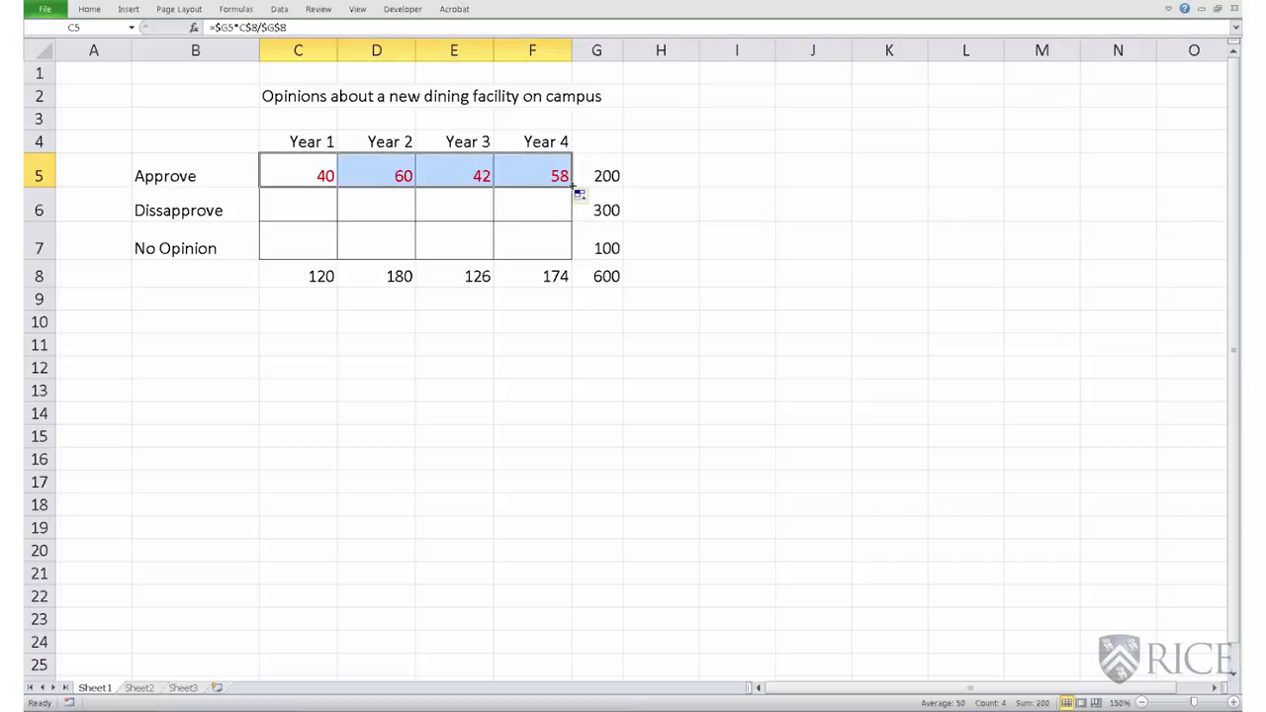
{"action": "left_click_drag", "start_coordinate": [571, 187], "coordinate": [573, 261]}
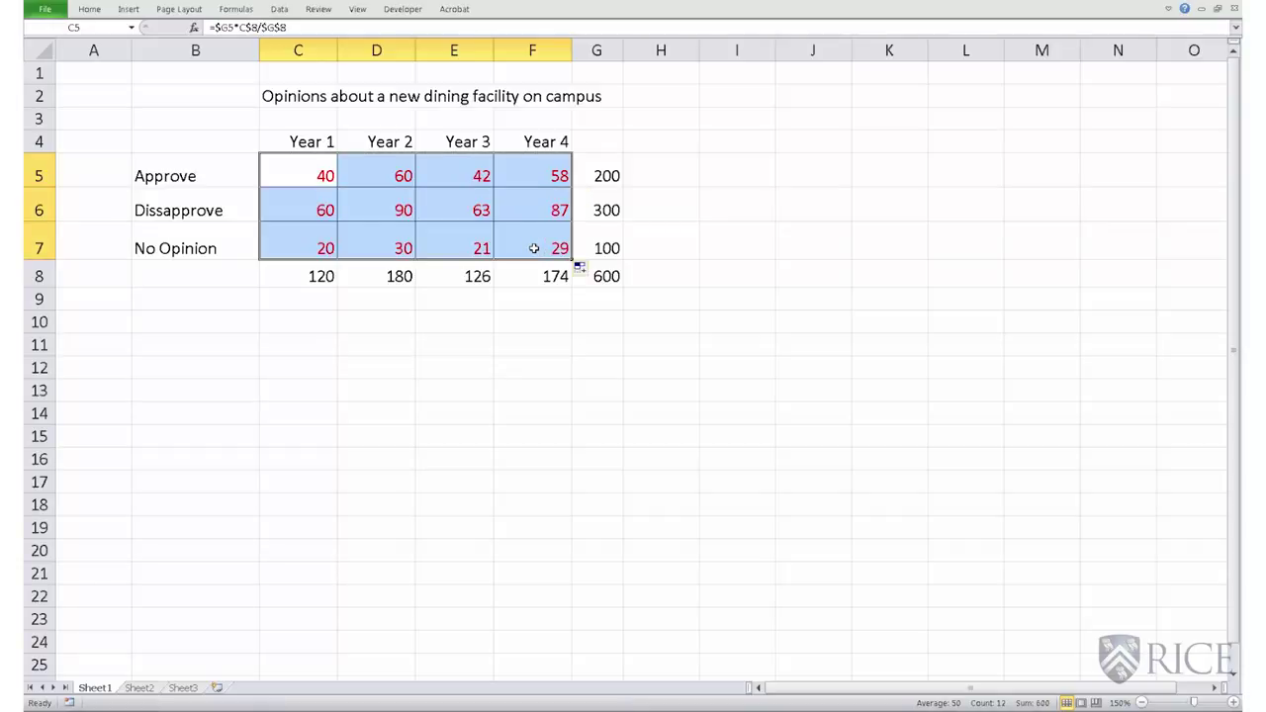
Inspect the cell references in the copied formulas of D5 and E7.
{"action": "left_click", "coordinate": [354, 176]}
{"action": "double_click", "coordinate": [412, 178]}
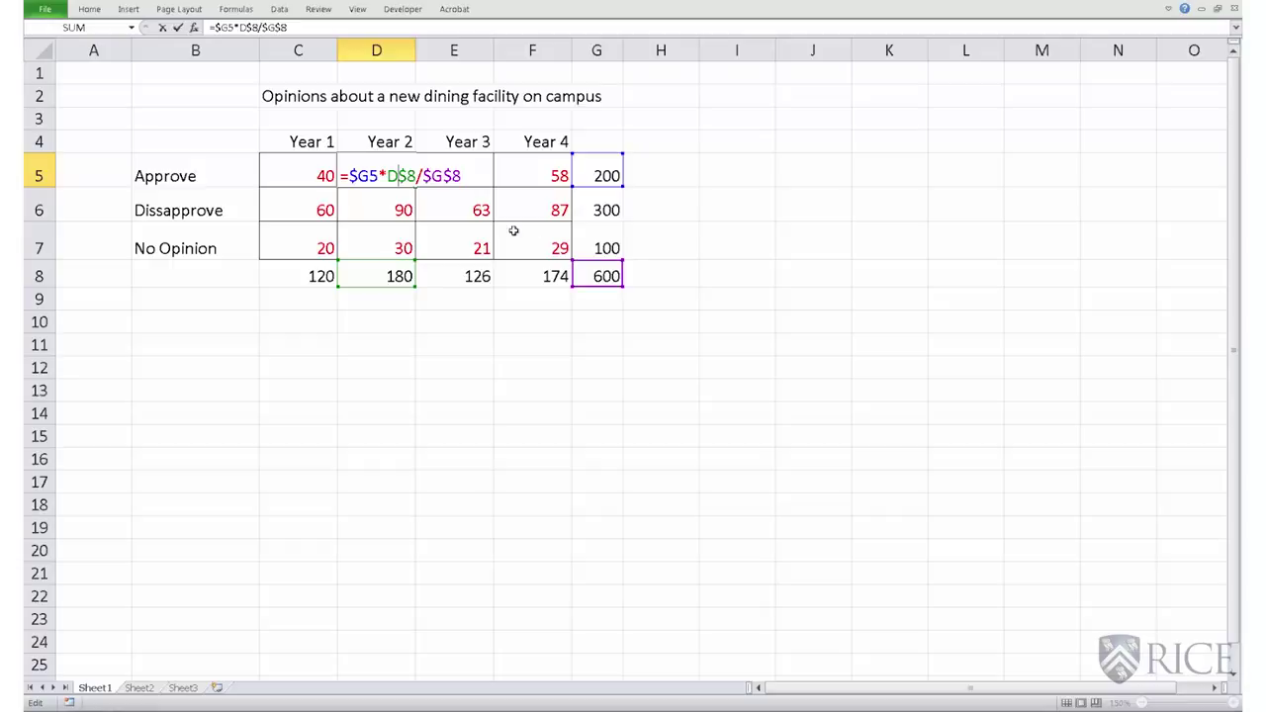
{"action": "key", "text": "ctrl+Return"}
{"action": "left_click", "coordinate": [477, 248]}
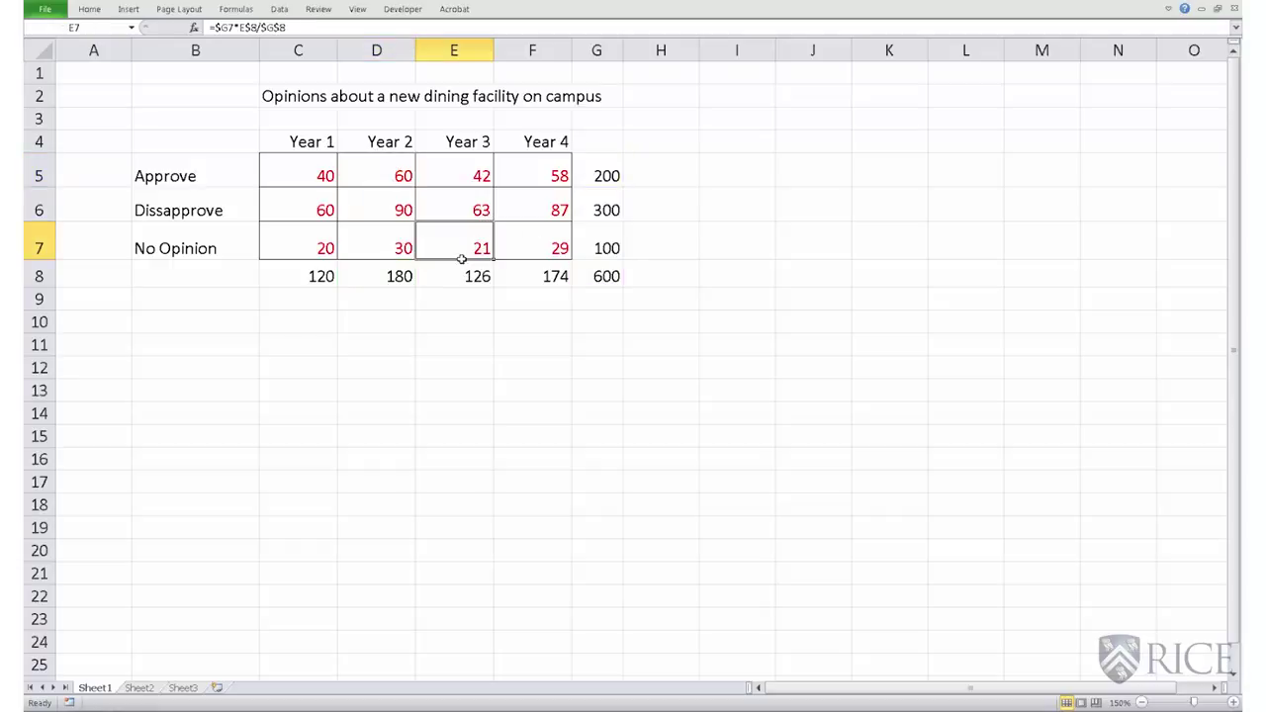
{"action": "key", "text": "F2"}
{"action": "left_click", "coordinate": [472, 248]}
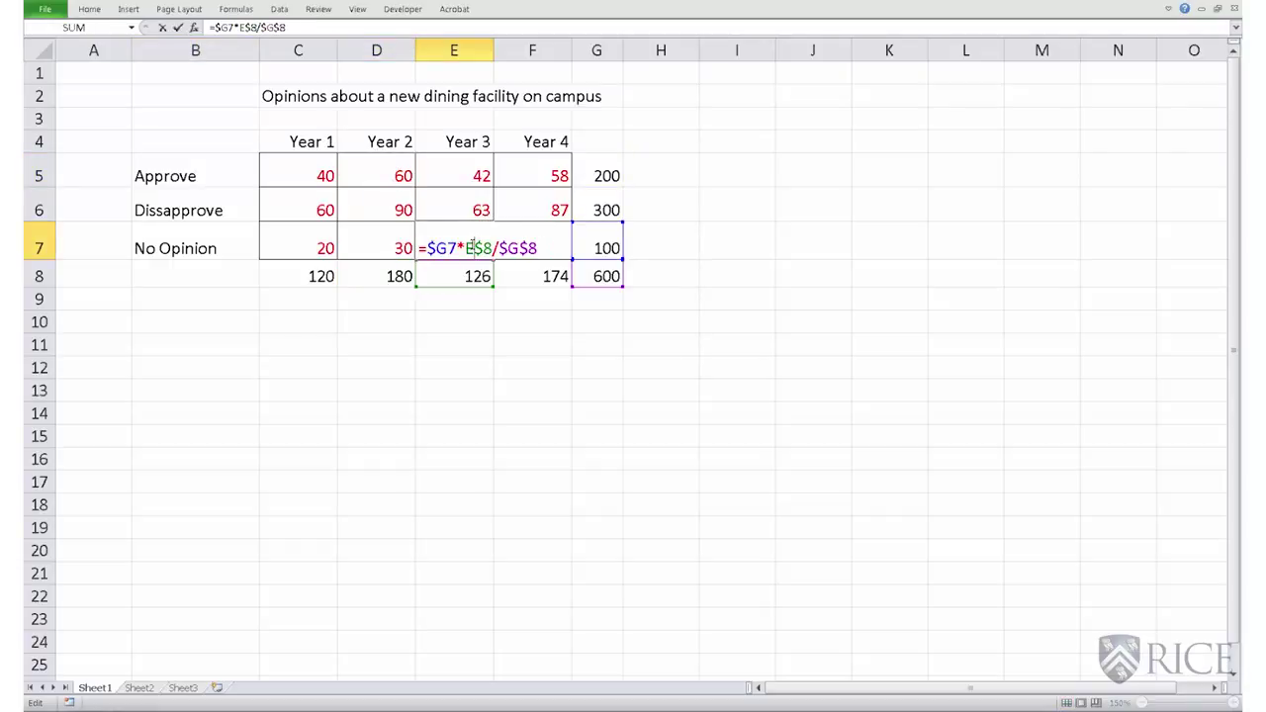